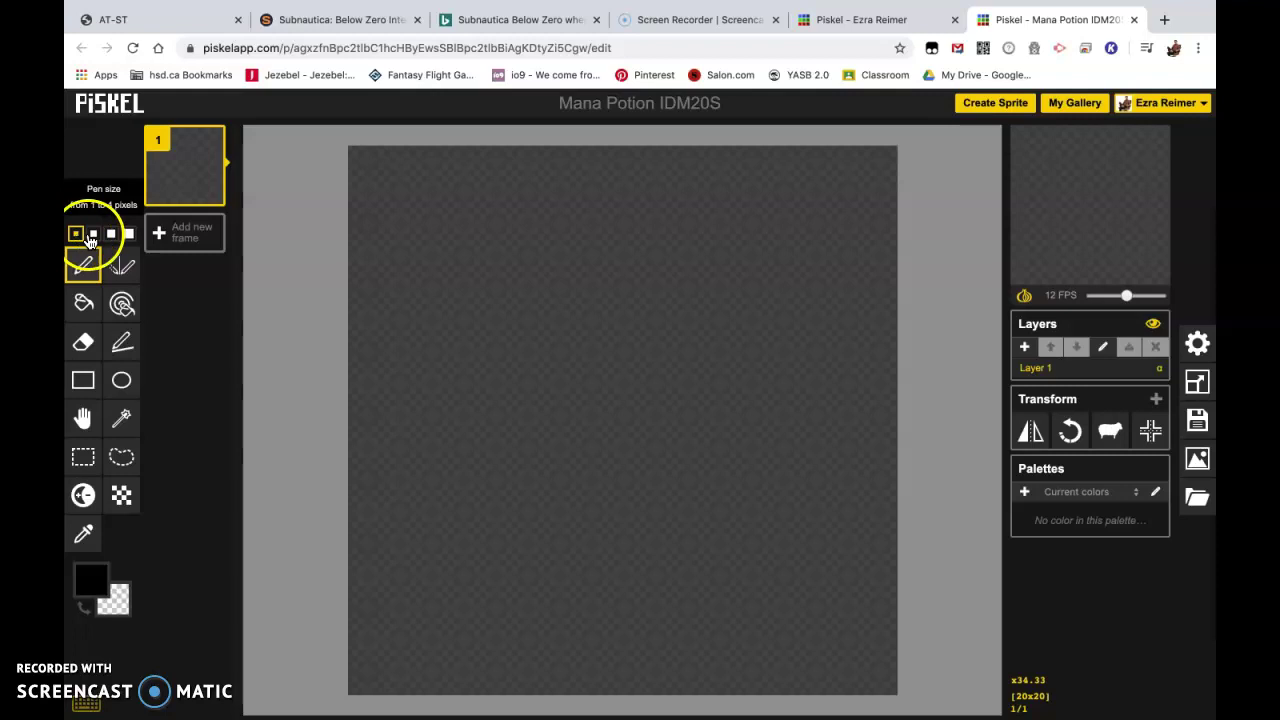
Try pen sizes 2 to 4 pixels, then return to the 1-pixel pen
click(96, 234)
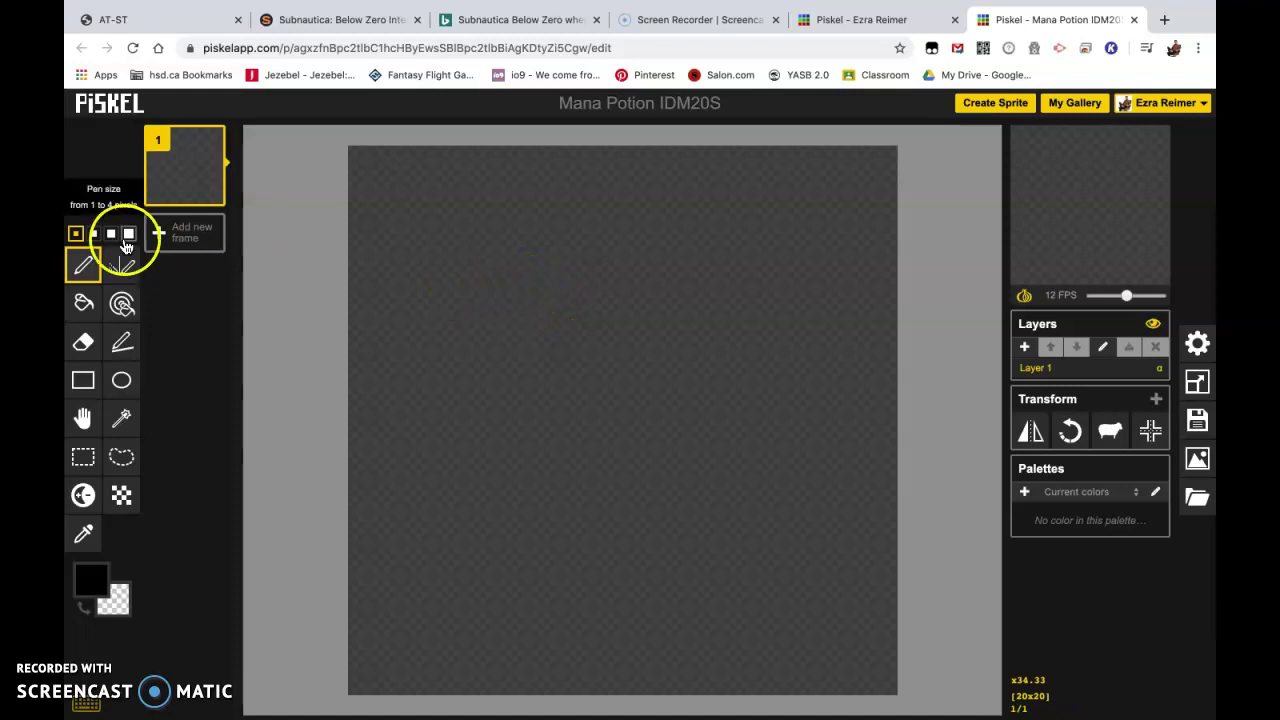
click(97, 236)
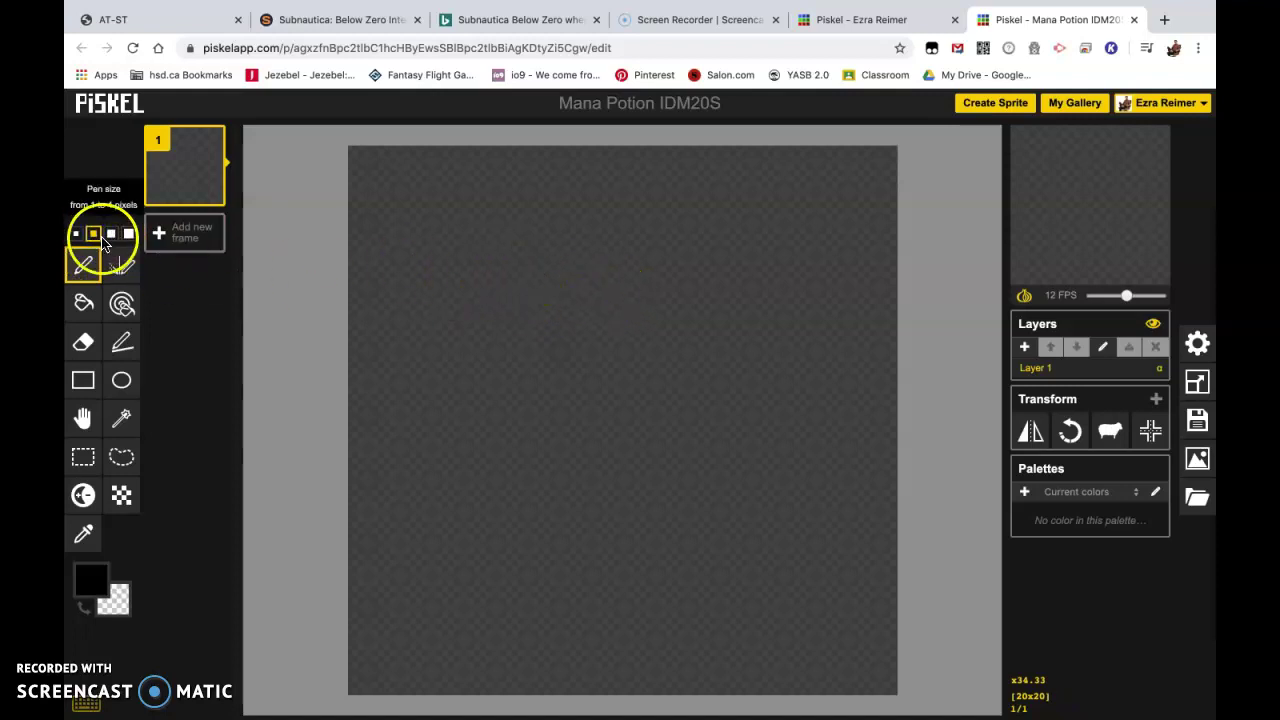
click(111, 233)
click(128, 233)
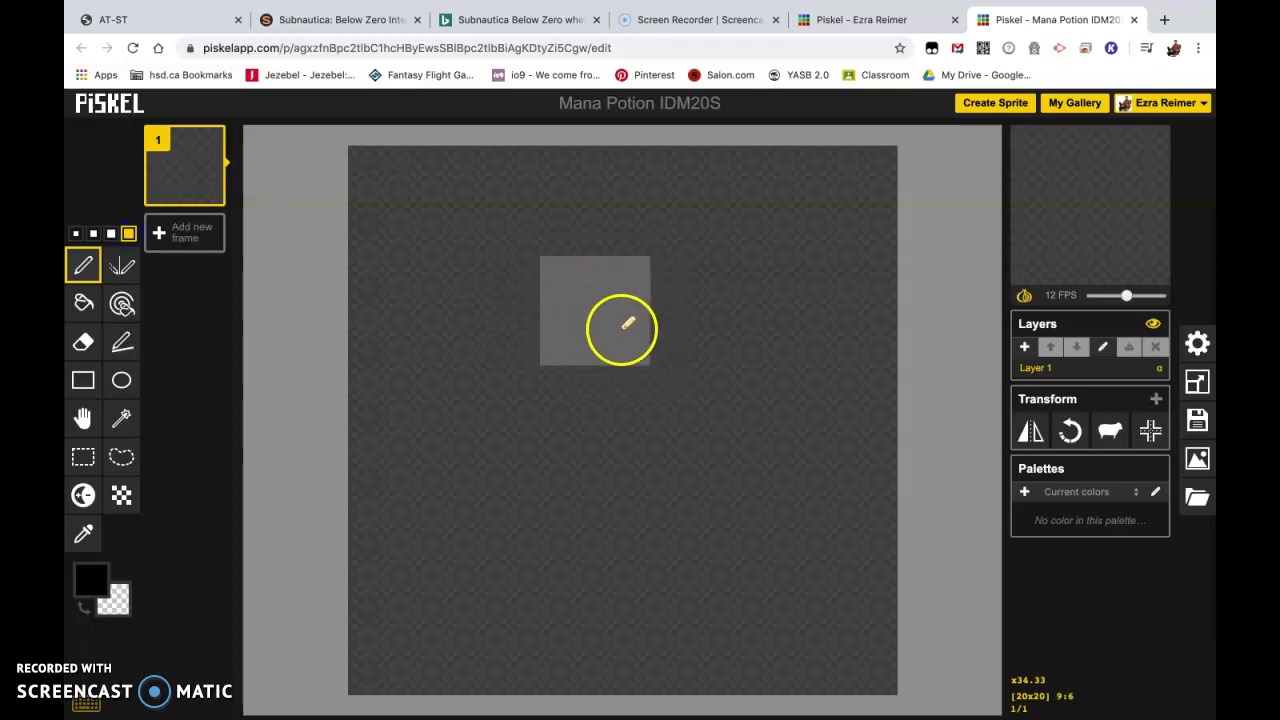
click(75, 236)
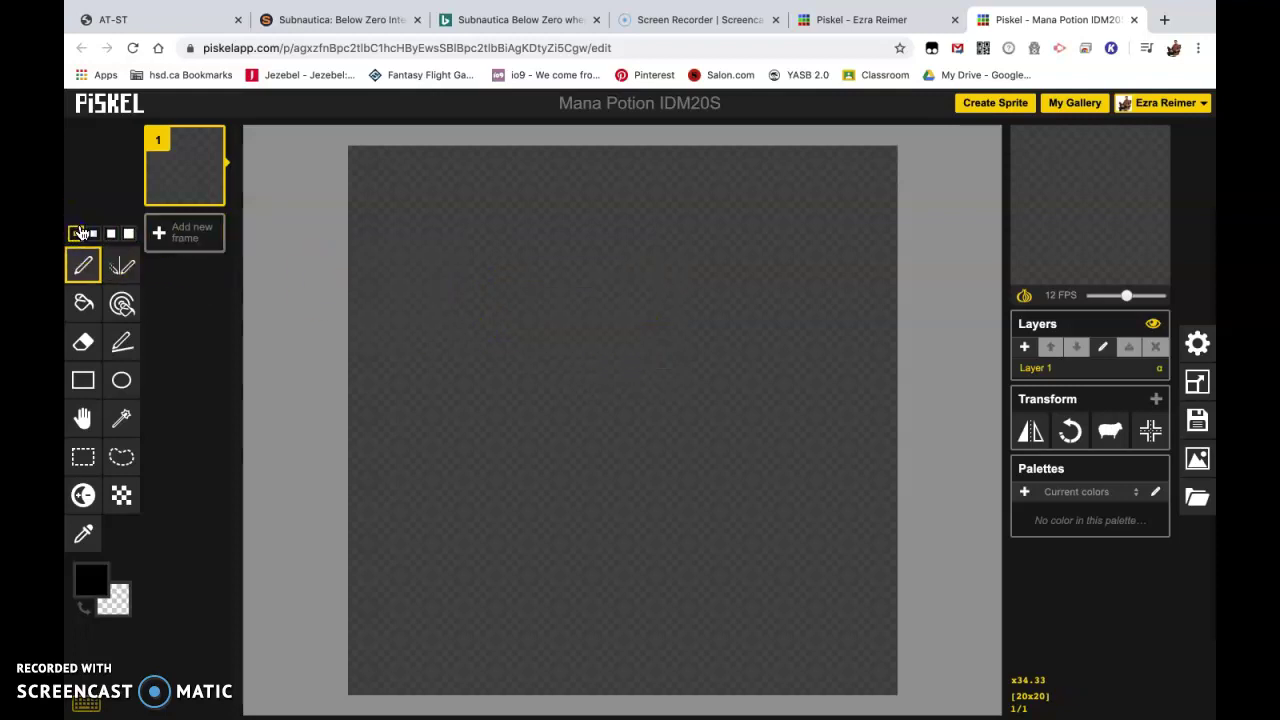
click(82, 265)
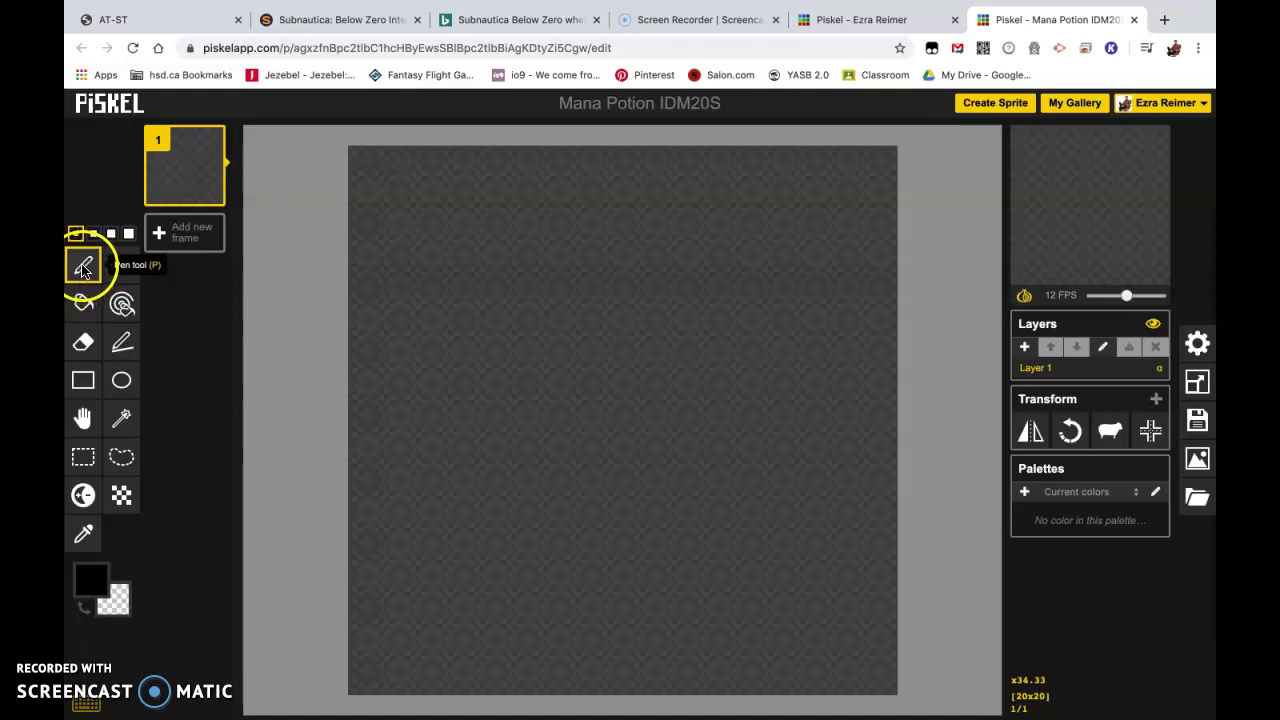
Doodle test black pixels and a curved line, then undo them all
click(581, 270)
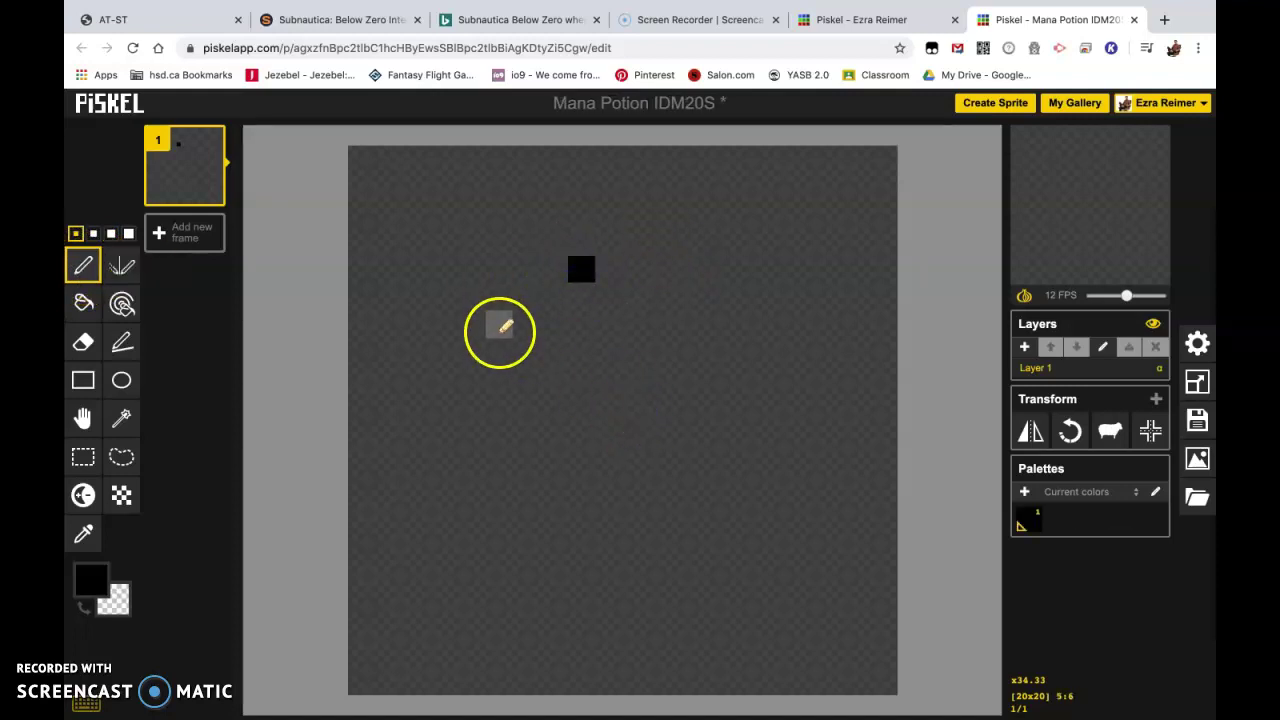
click(500, 325)
click(608, 516)
click(745, 460)
click(745, 268)
click(417, 516)
mouse_move(417, 516)
mouse_down()
mouse_move(527, 327)
mouse_move(486, 462)
mouse_move(601, 504)
mouse_move(473, 224)
mouse_move(702, 362)
mouse_move(727, 572)
mouse_move(644, 640)
mouse_move(547, 520)
mouse_move(693, 336)
mouse_move(506, 277)
mouse_up()
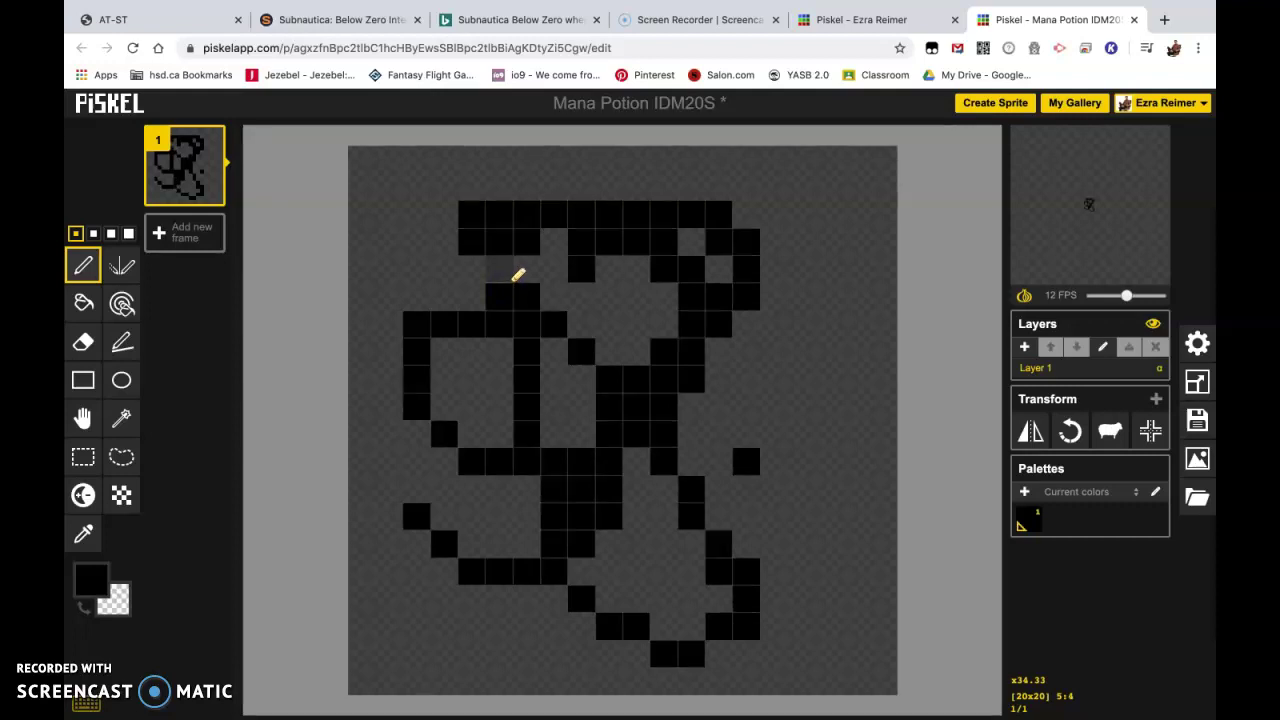
key(ctrl+z)
key(ctrl+z)
key(ctrl+z)
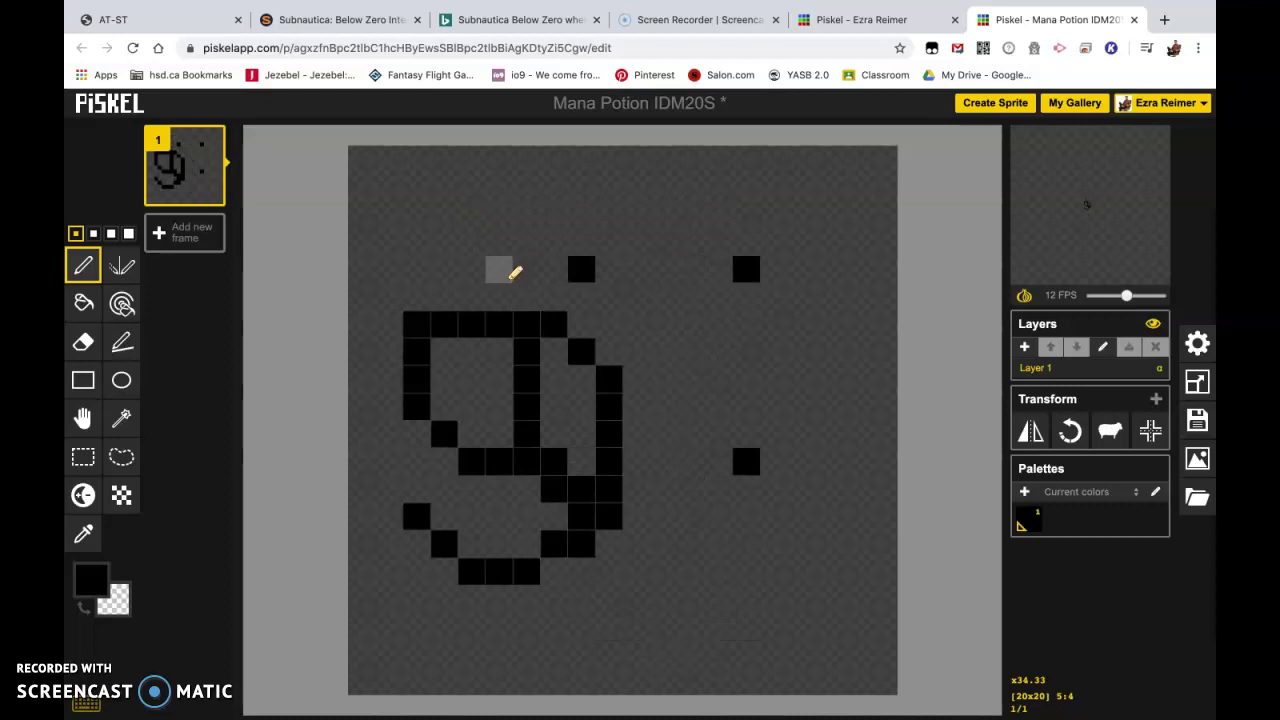
key(ctrl+z)
key(ctrl+z)
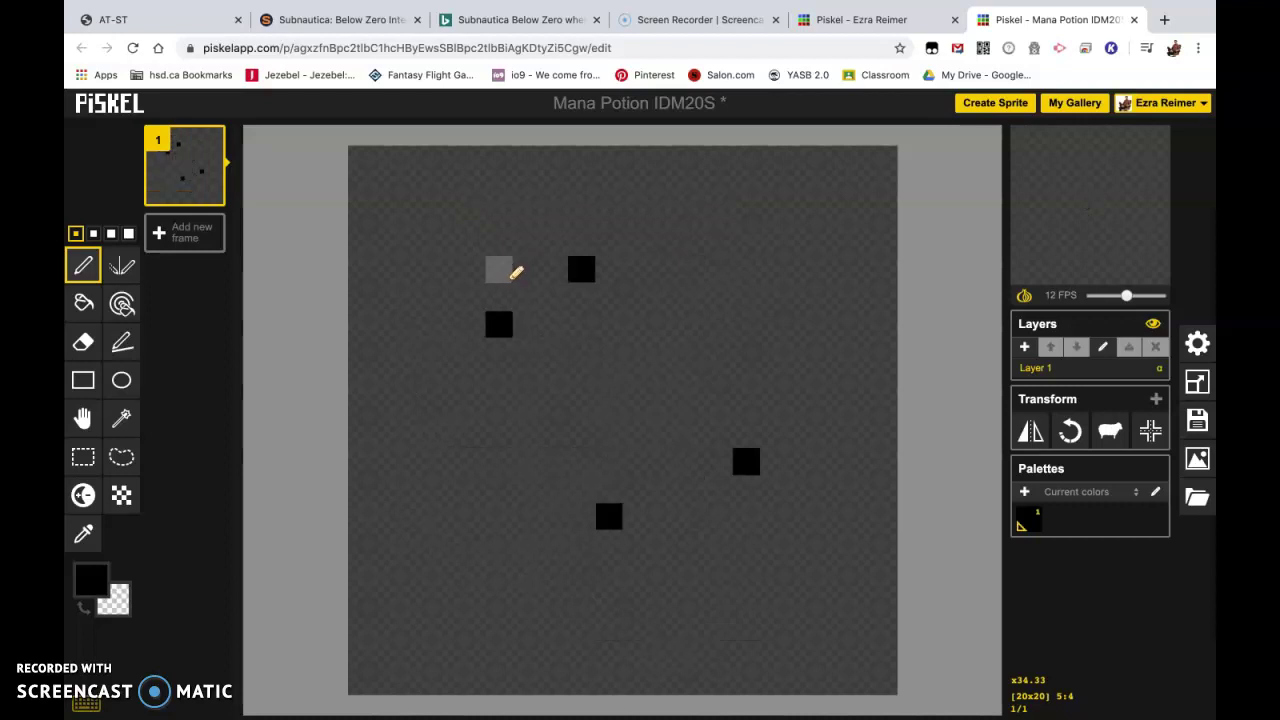
key(ctrl+z)
key(ctrl+z)
key(ctrl+z)
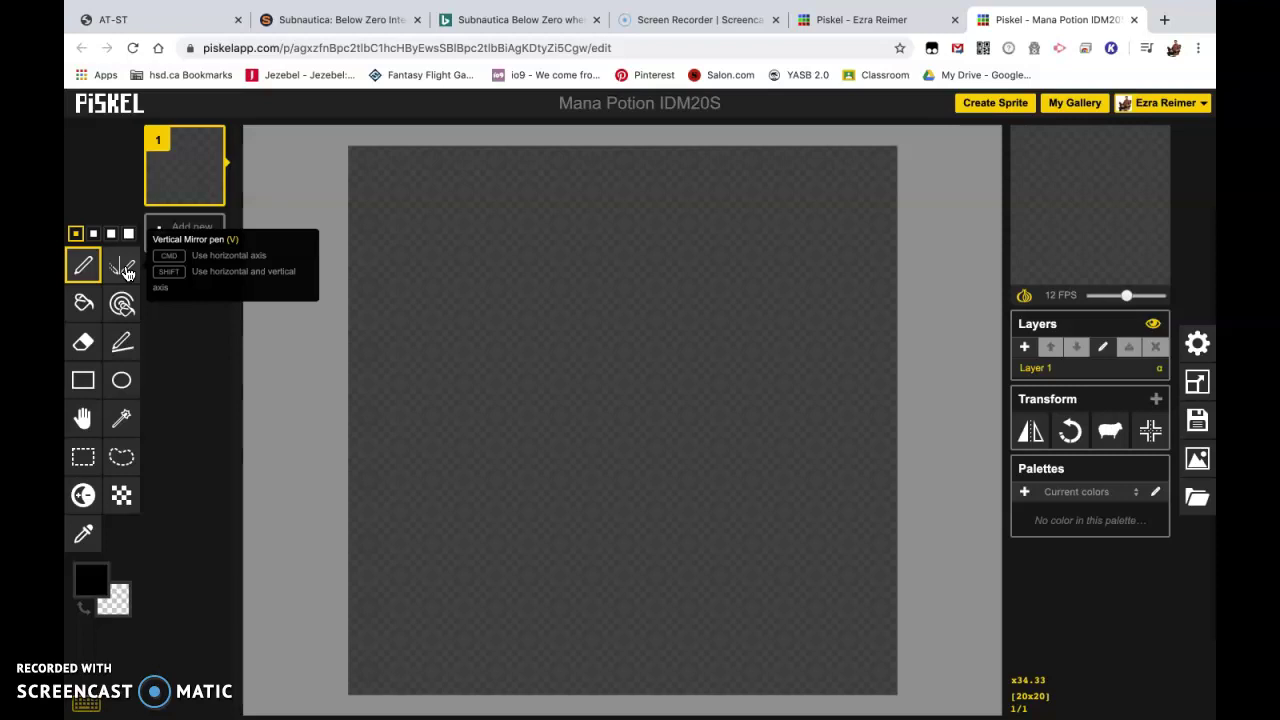
Draw an 8-pixel black bar centred near the top with the Vertical Mirror pen
mouse_move(124, 268)
mouse_down()
mouse_move(120, 257)
mouse_move(557, 199)
mouse_up()
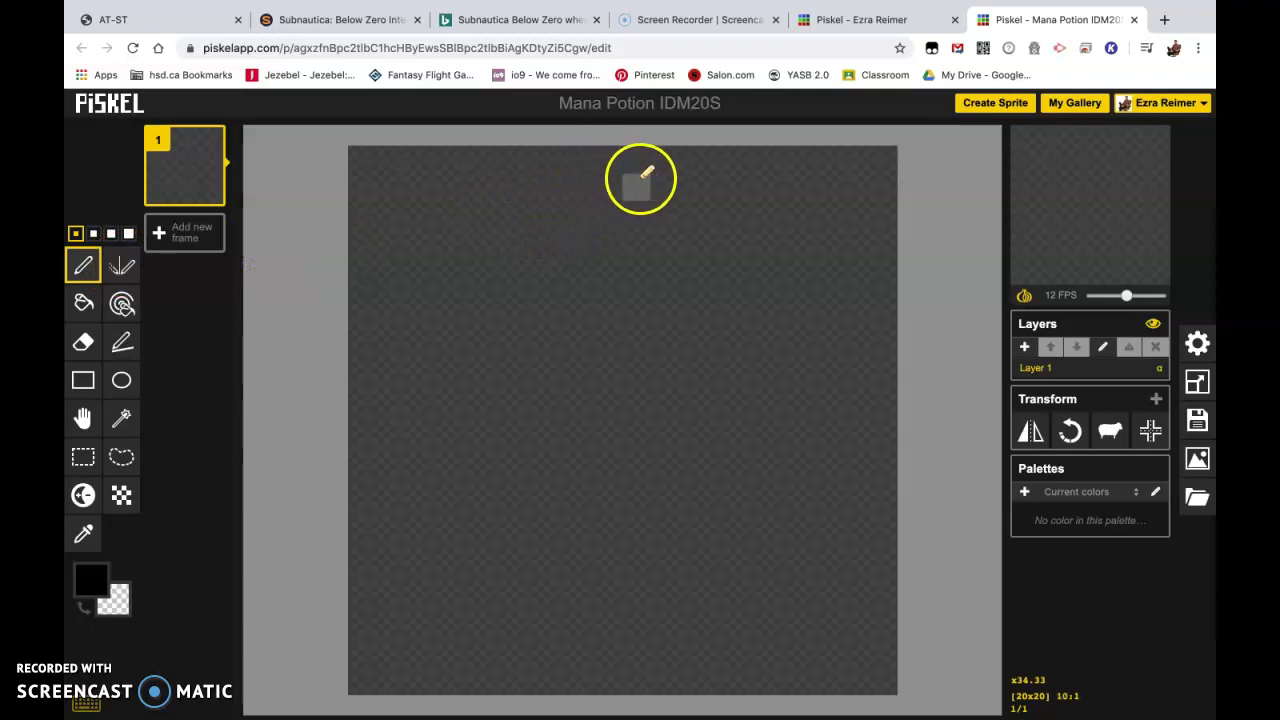
click(582, 186)
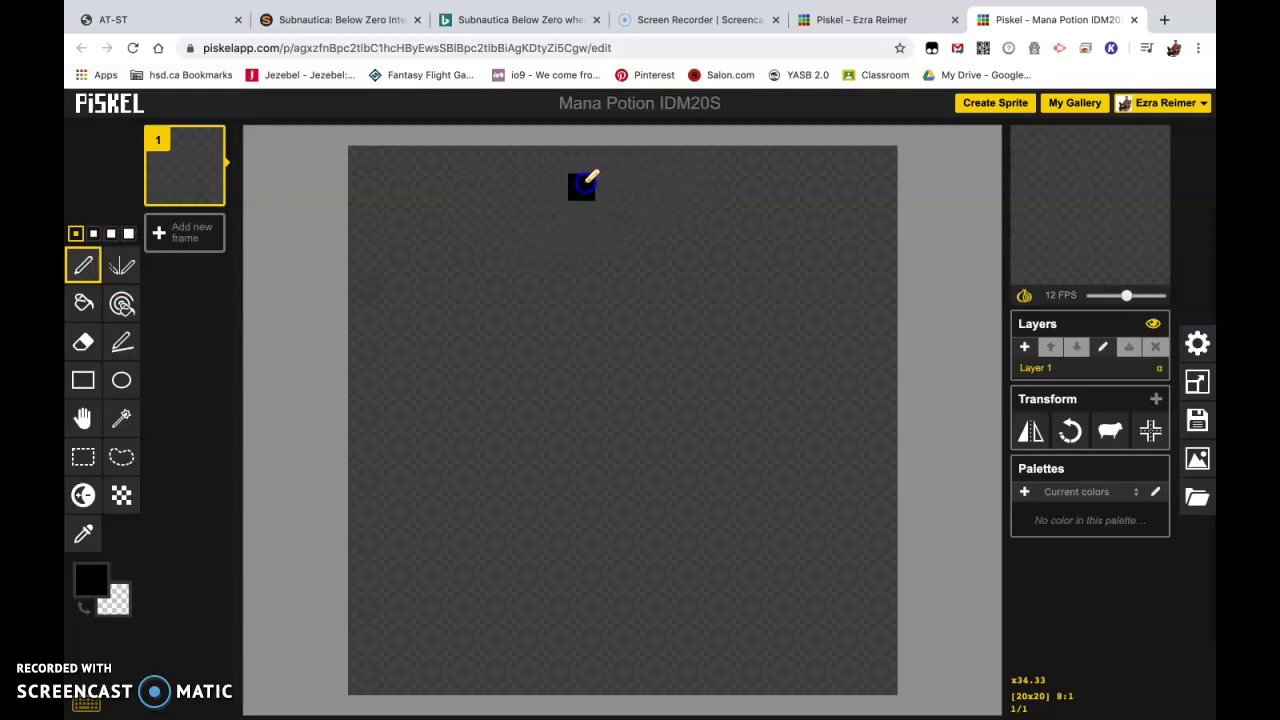
click(121, 266)
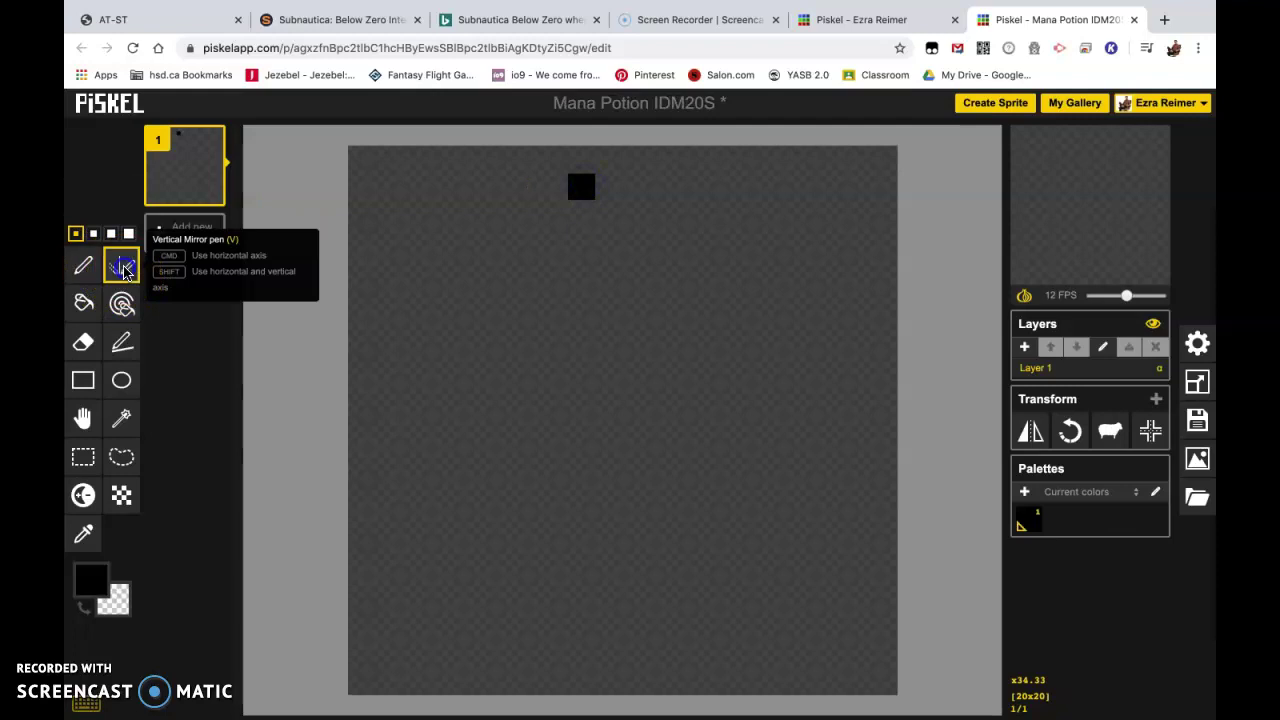
click(583, 185)
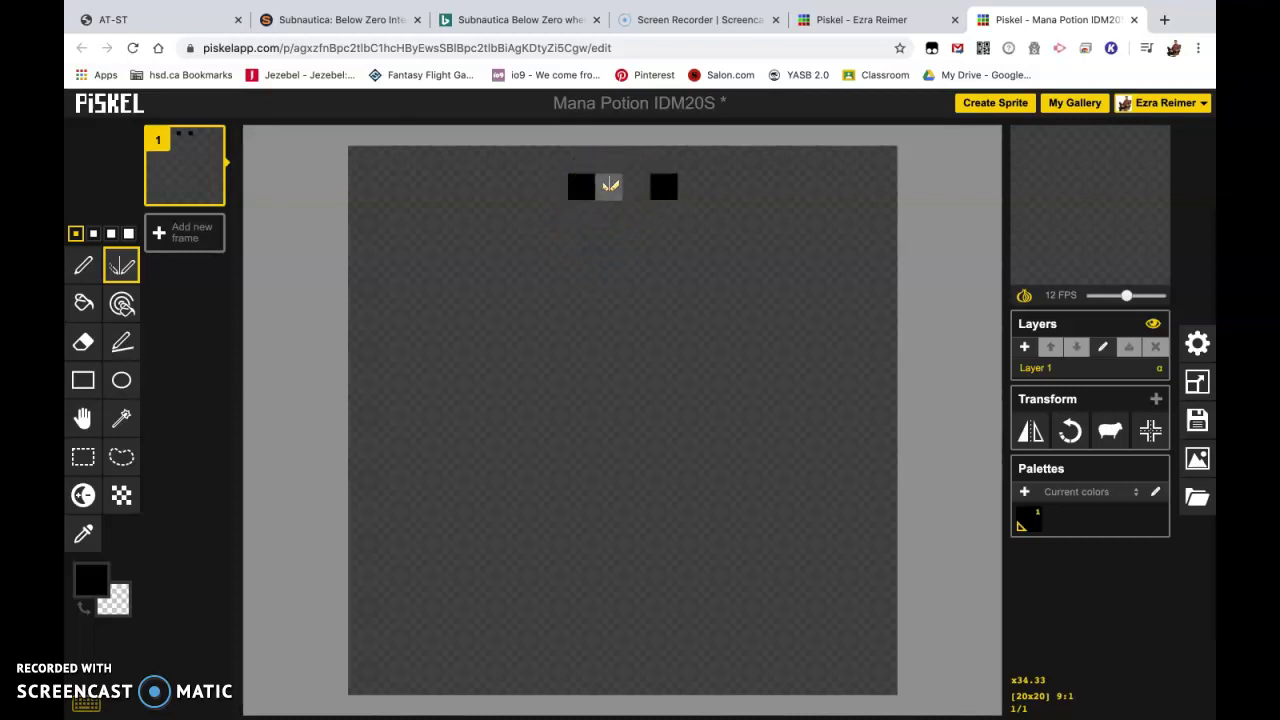
drag(609, 187, 537, 183)
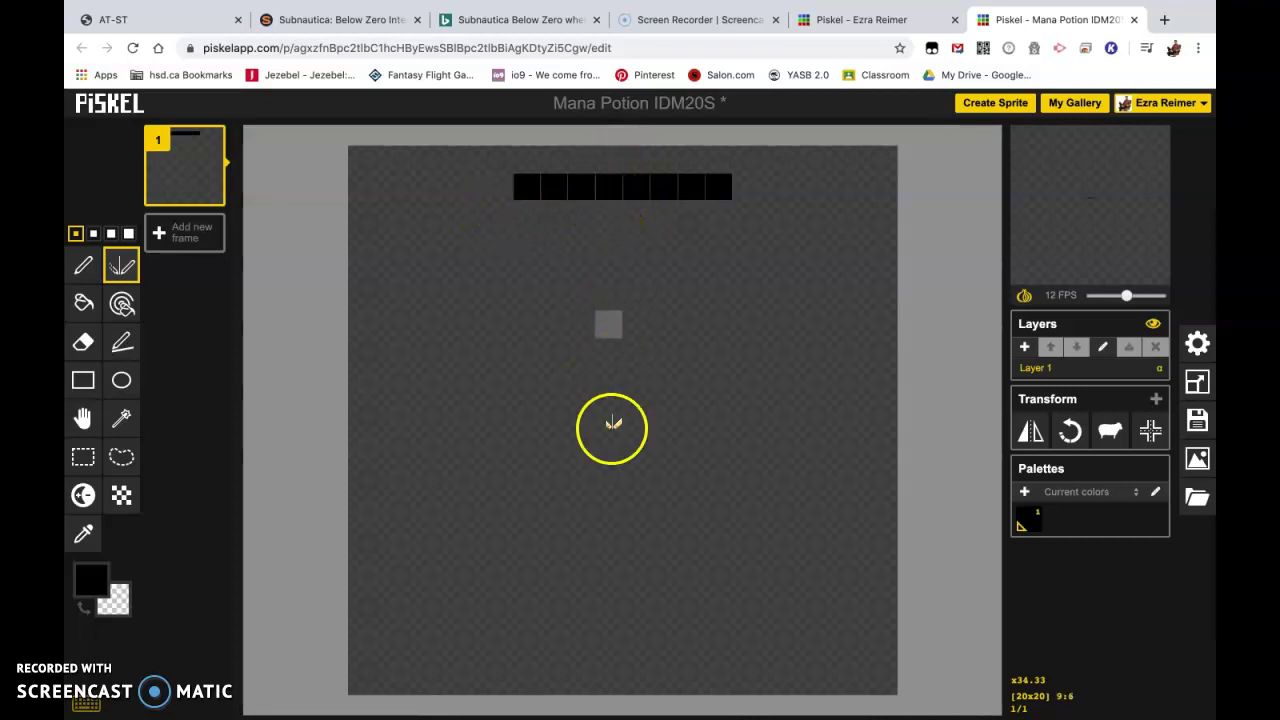
Outline the cork and the narrowing neck in mirrored black pixels
click(497, 213)
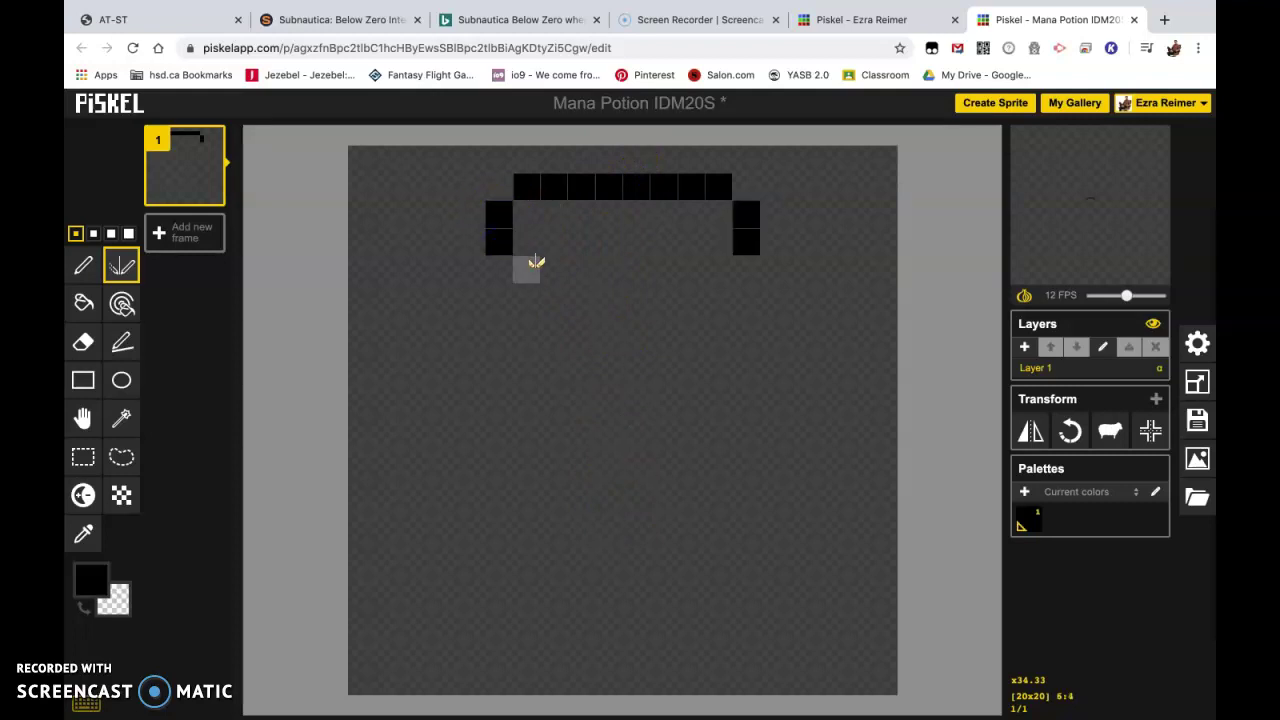
drag(534, 254, 623, 265)
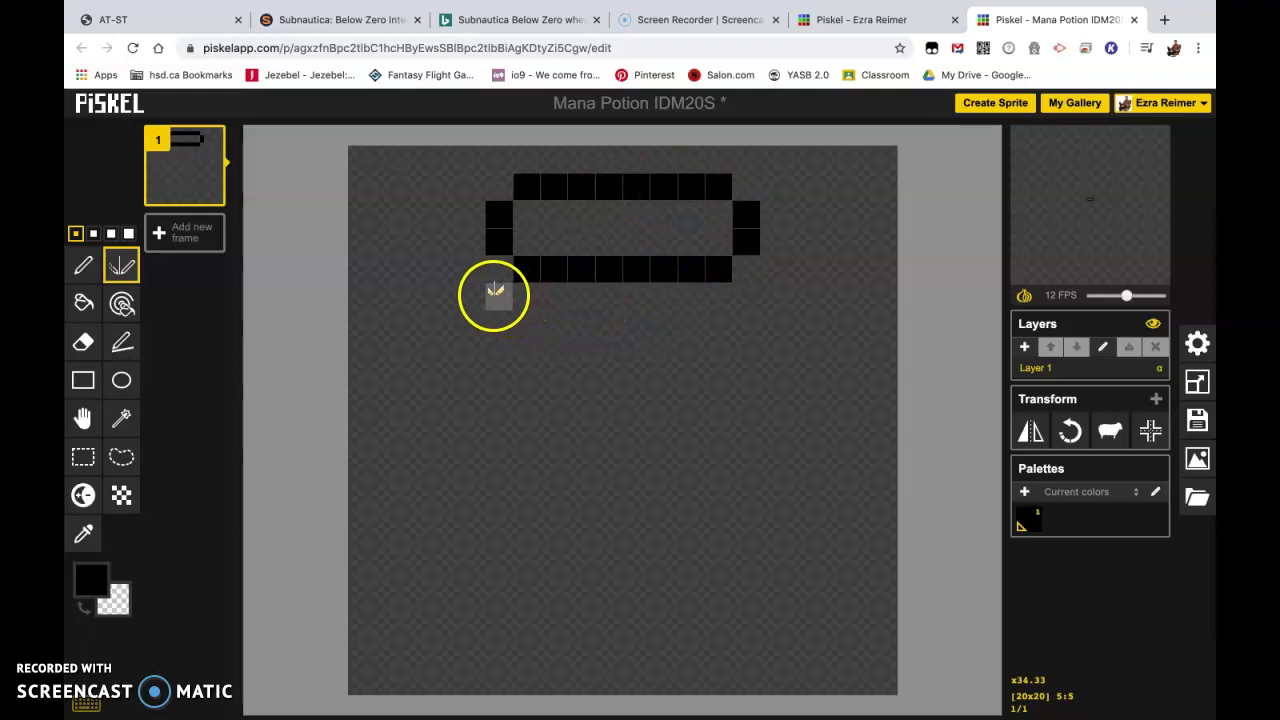
click(497, 293)
drag(471, 321, 471, 351)
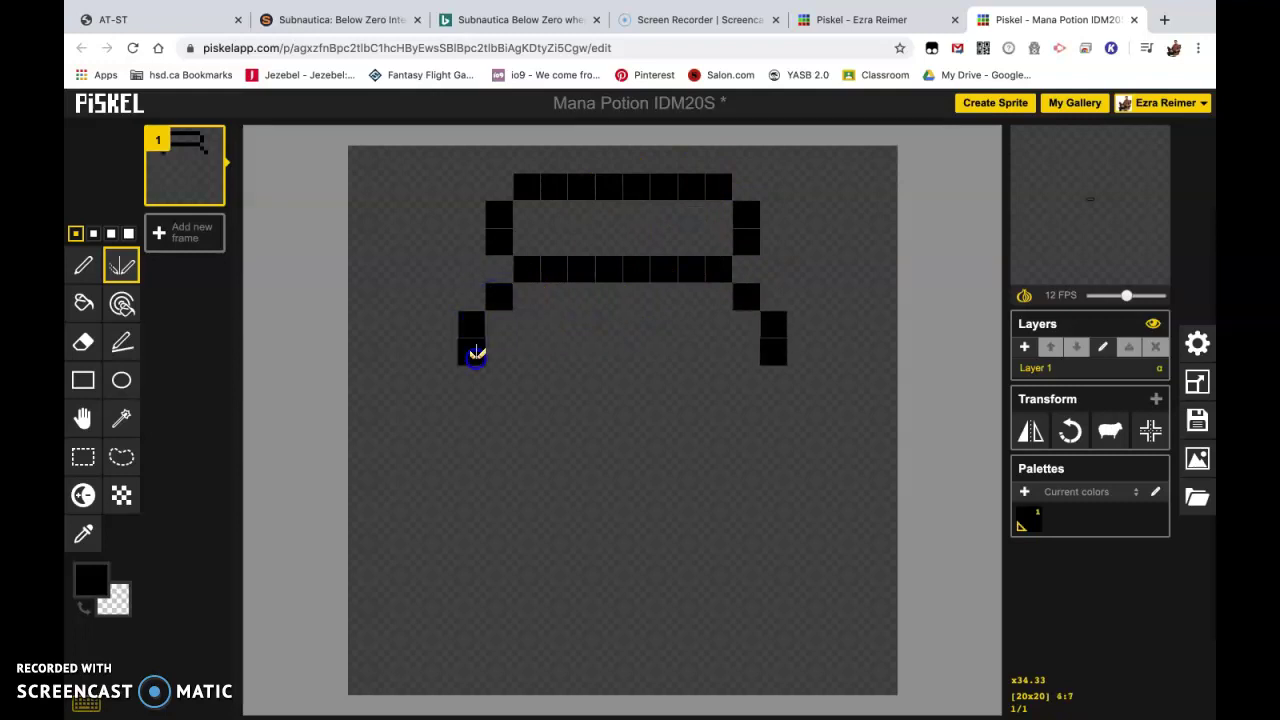
click(505, 378)
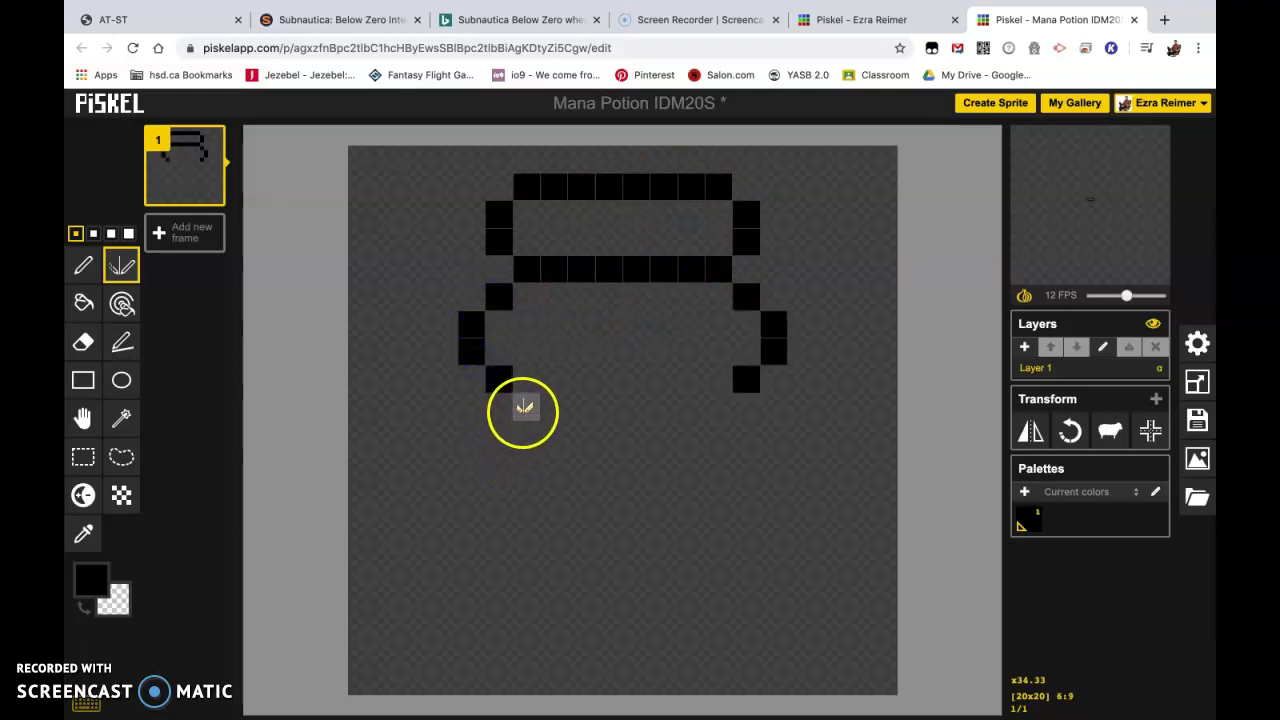
drag(523, 409, 524, 438)
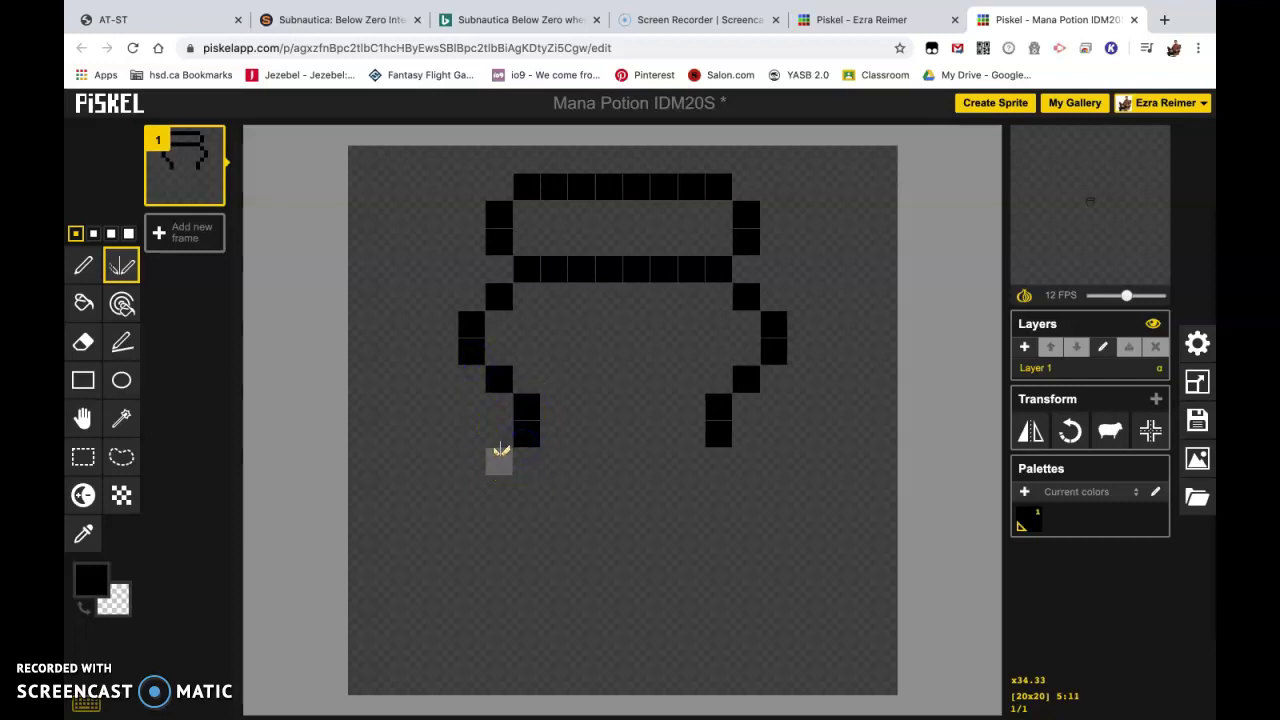
Add diagonal shoulders, straight side walls, bottom corners and the flat bottom row
click(499, 441)
click(471, 458)
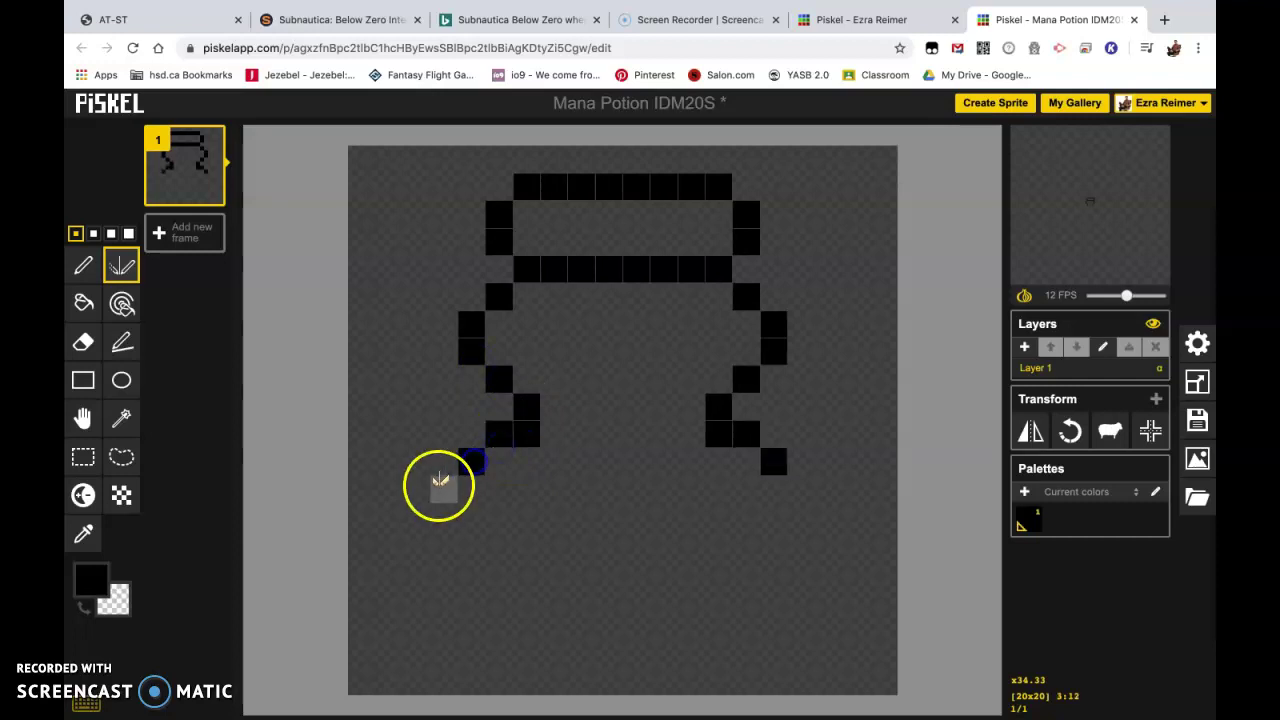
click(440, 487)
click(414, 516)
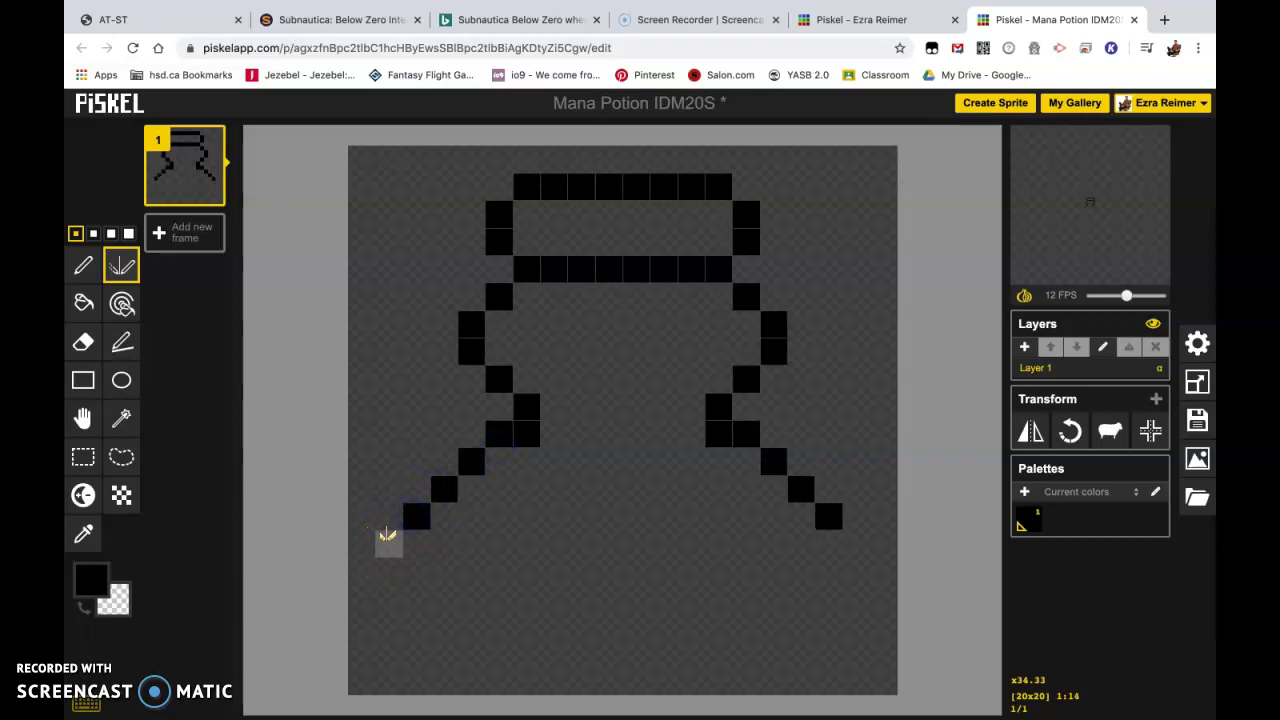
click(389, 541)
drag(385, 578, 380, 649)
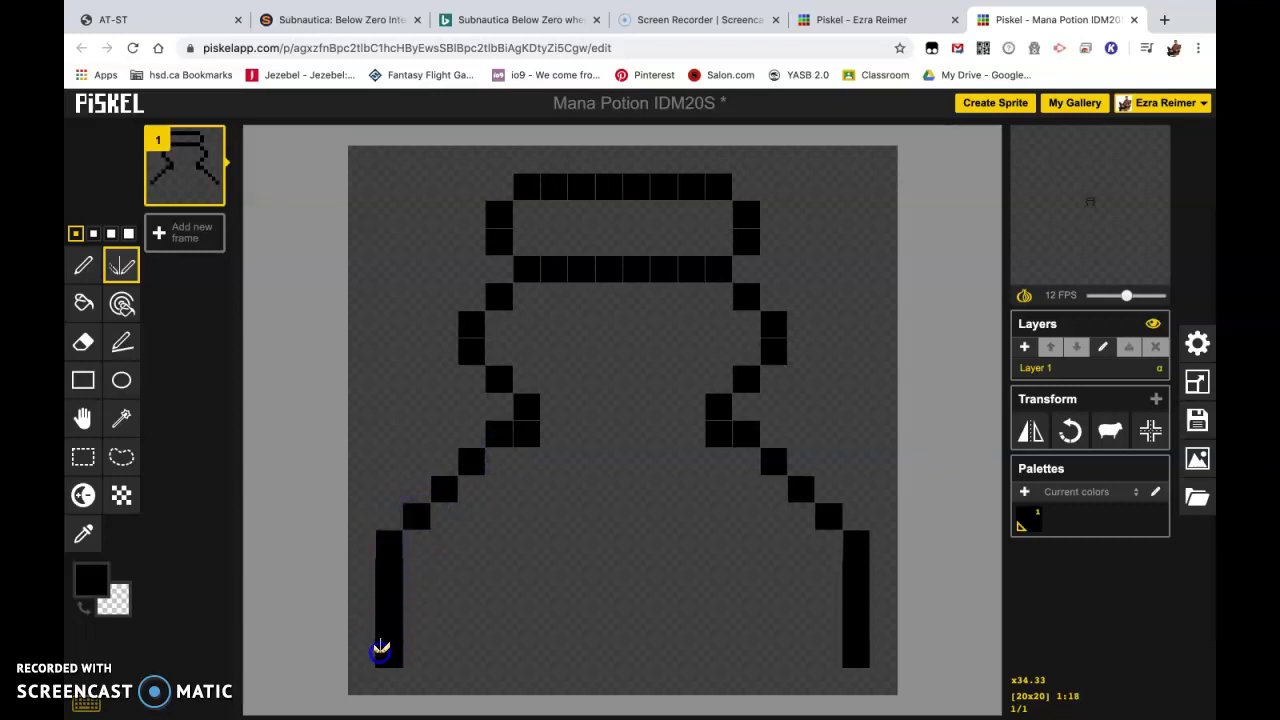
click(416, 680)
drag(451, 680, 622, 682)
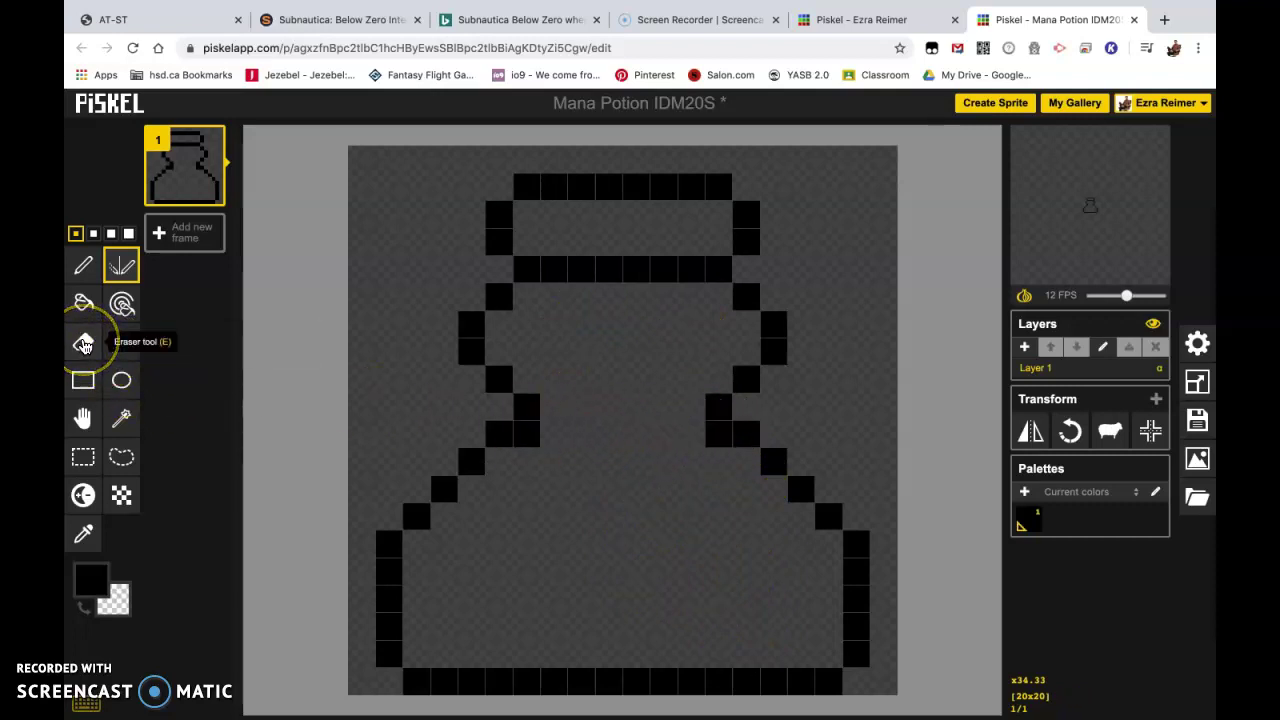
Erase the two doubled black pixels under the left and right neck
click(84, 344)
click(529, 437)
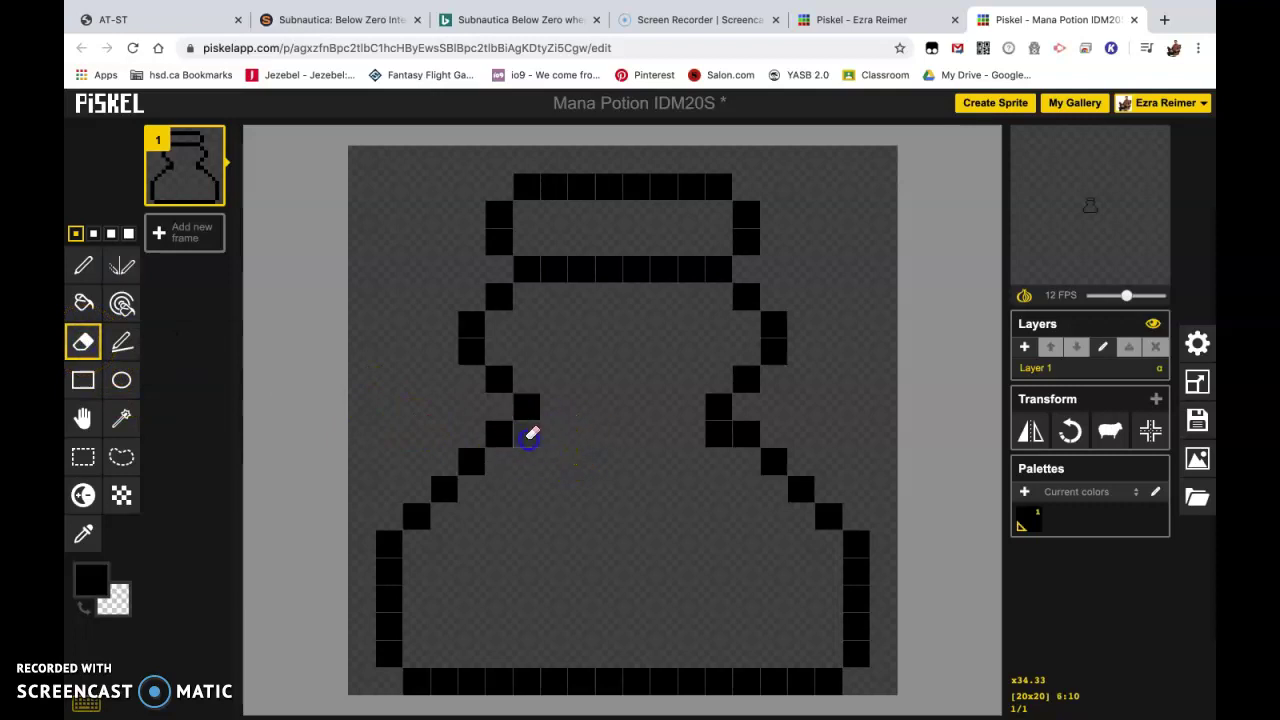
click(718, 437)
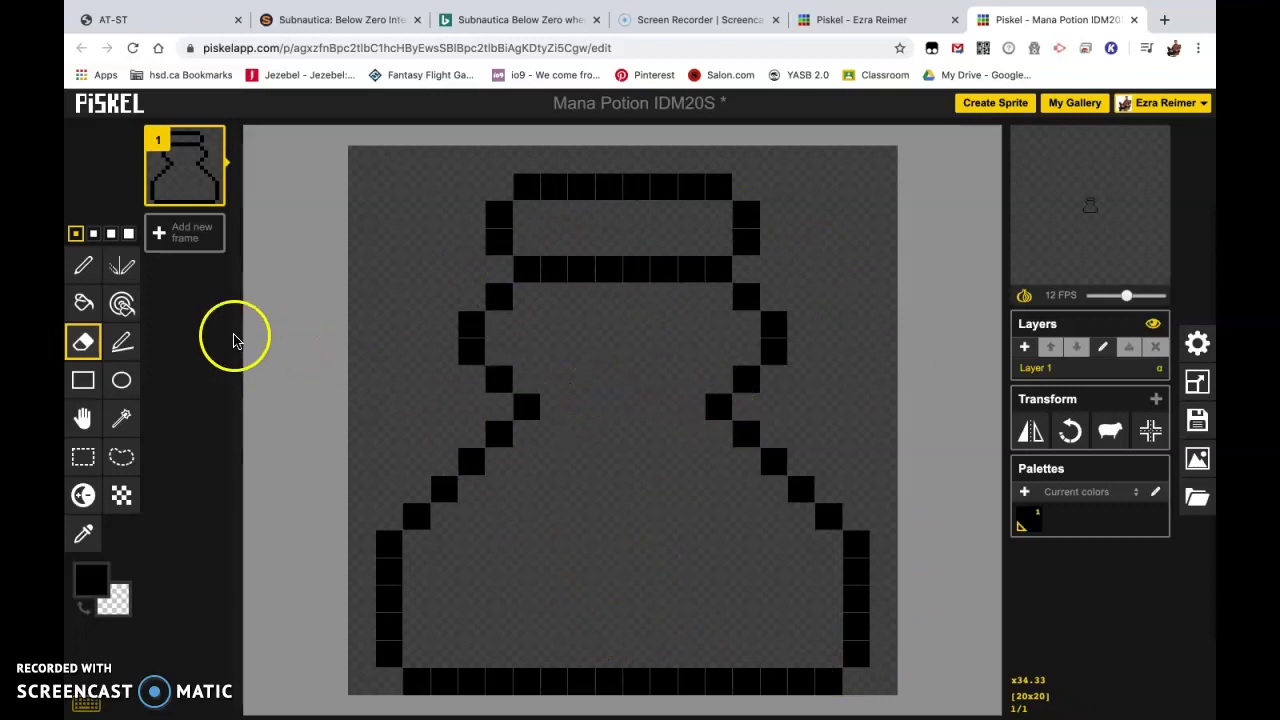
Draw new mirrored shoulder diagonals starting one row higher
click(121, 265)
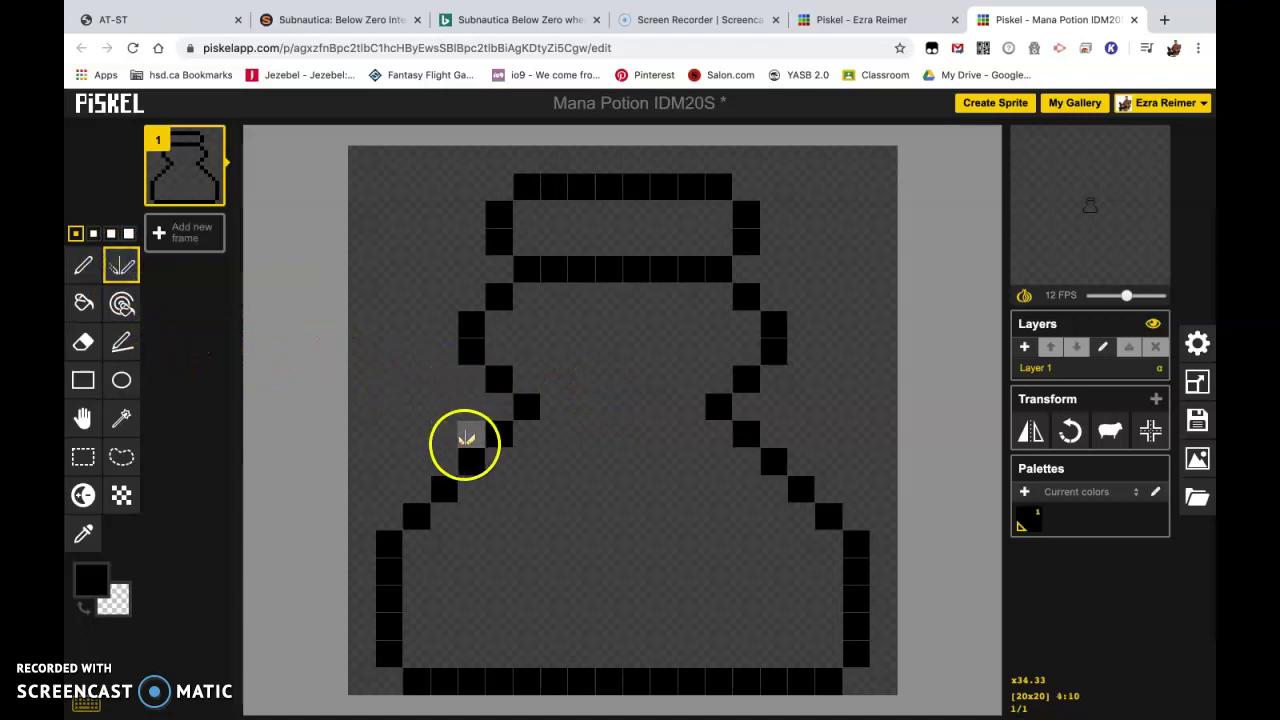
drag(471, 434, 438, 461)
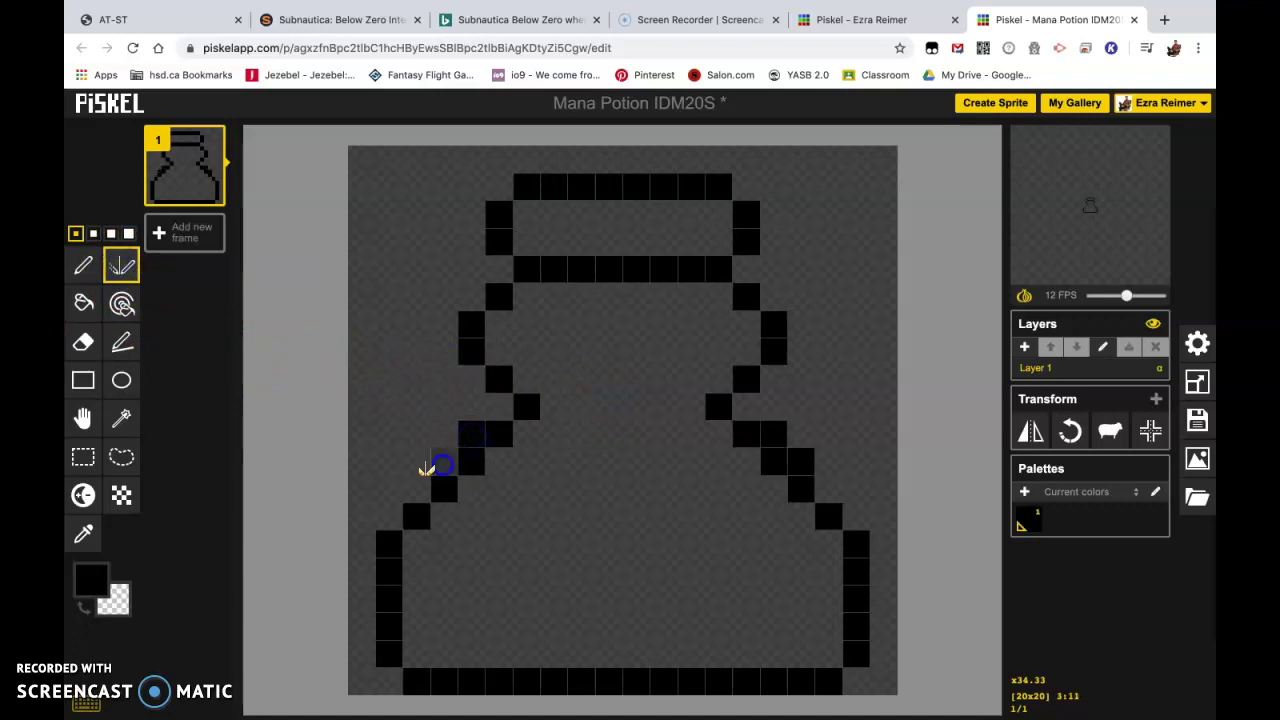
click(411, 482)
click(390, 505)
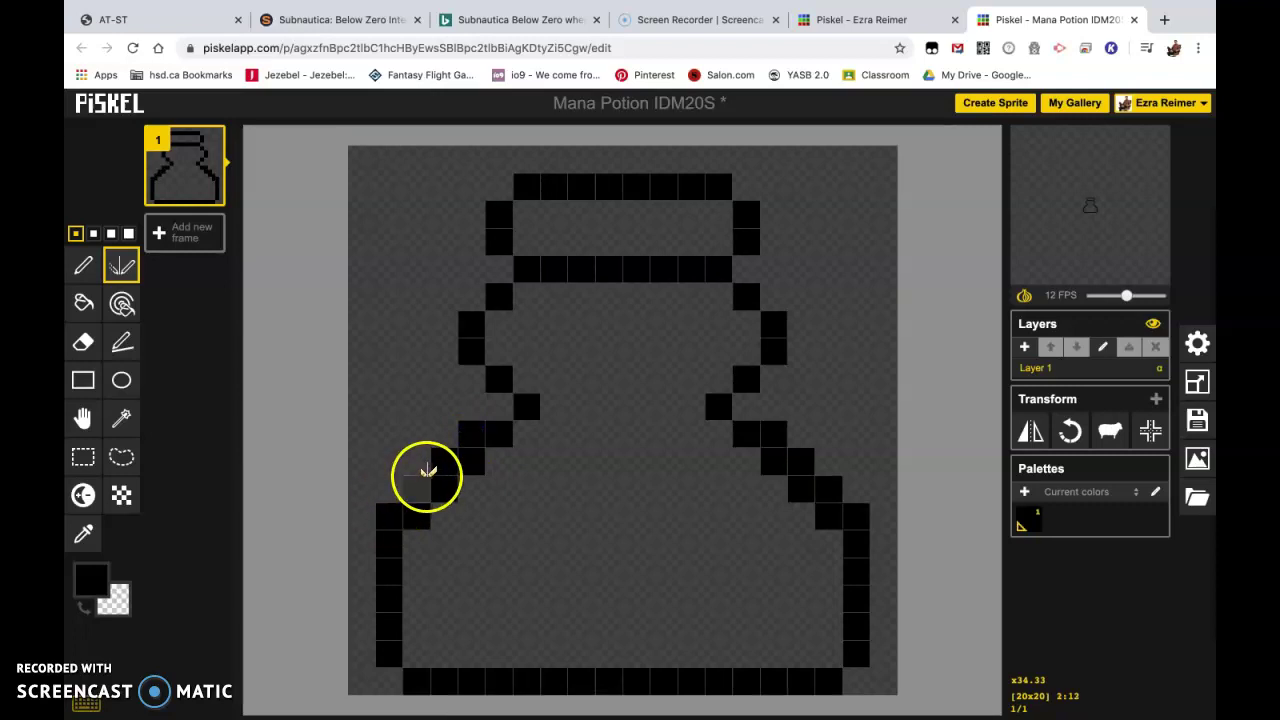
Erase the old diagonal pixels on the left and right shoulders
click(86, 344)
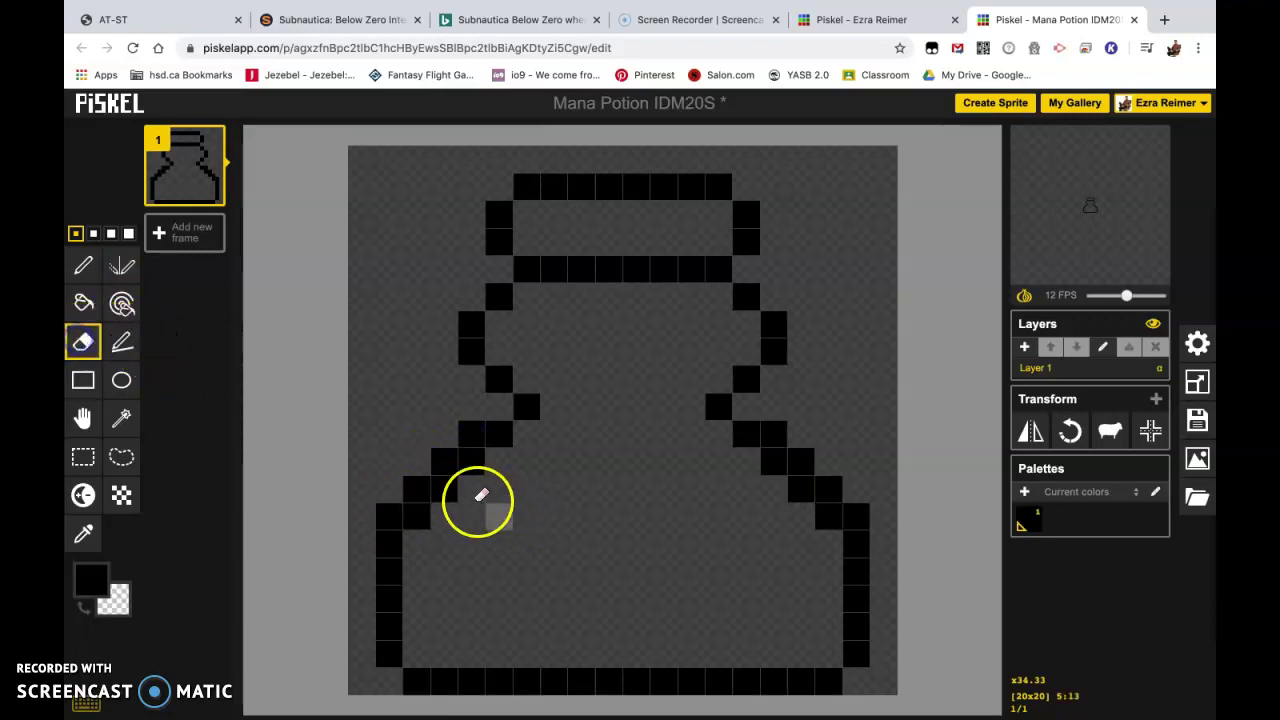
drag(429, 520, 476, 464)
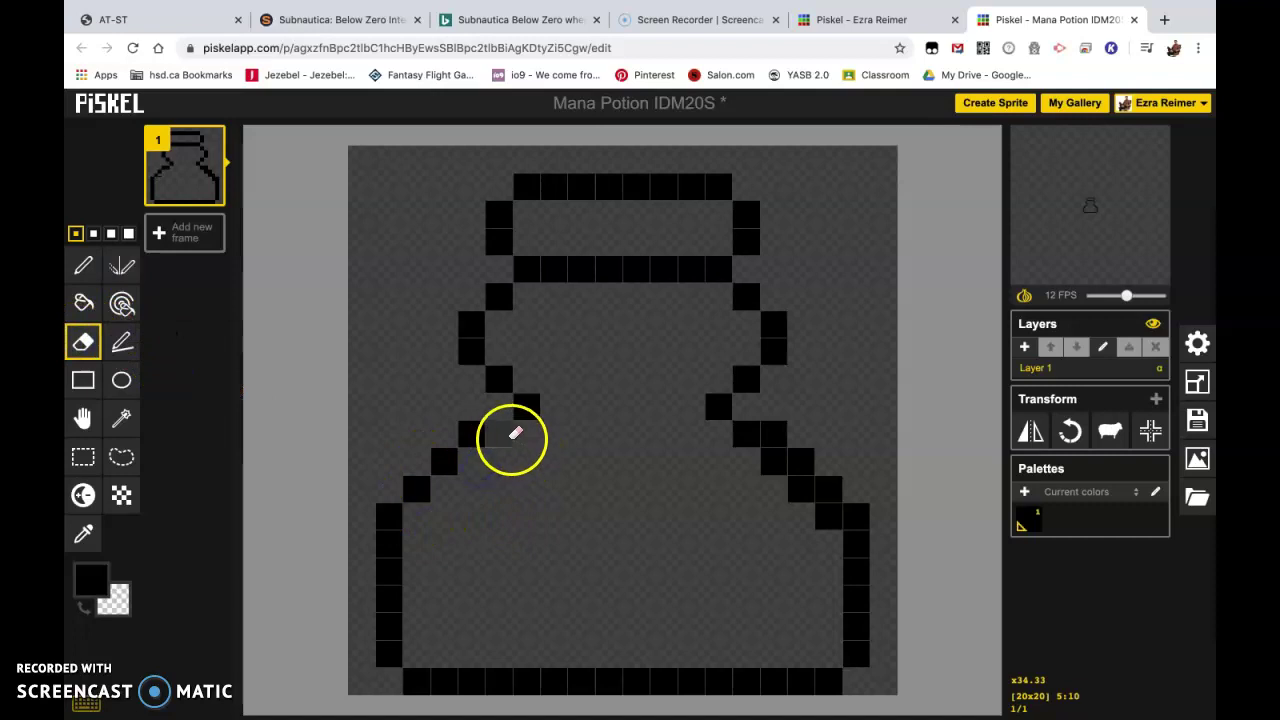
click(768, 462)
click(797, 492)
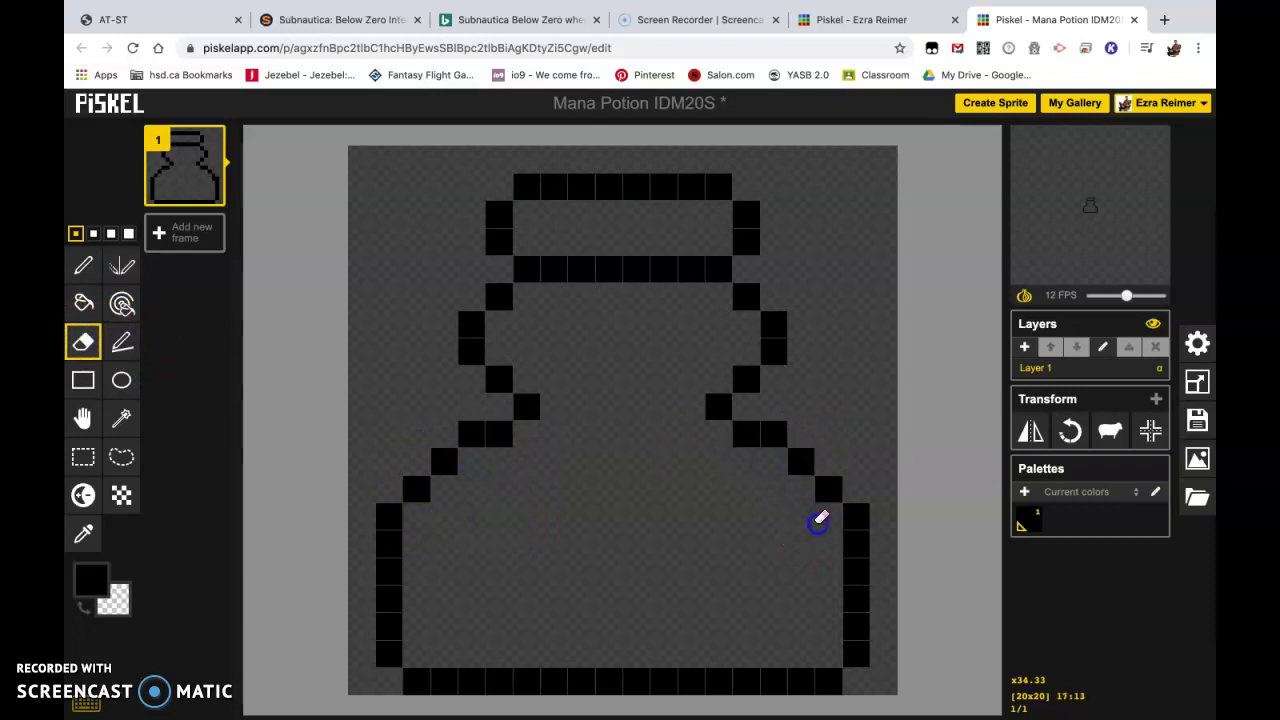
click(820, 517)
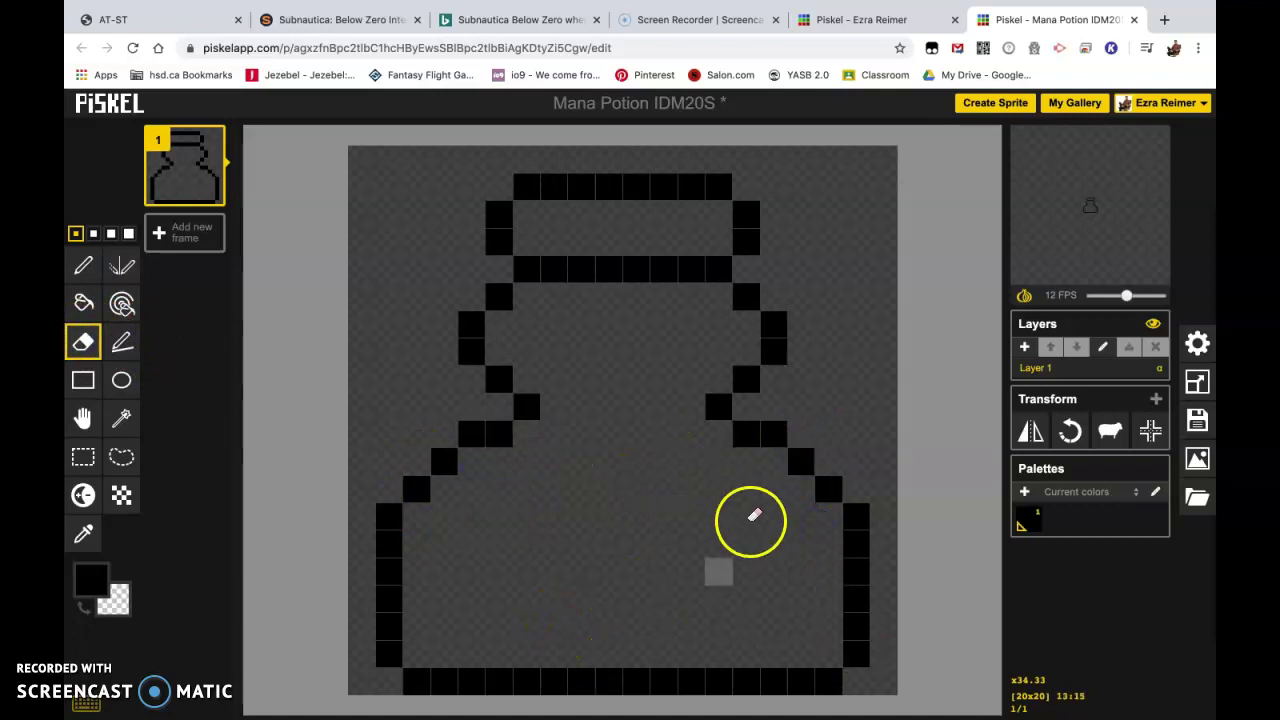
mouse_move(1080, 183)
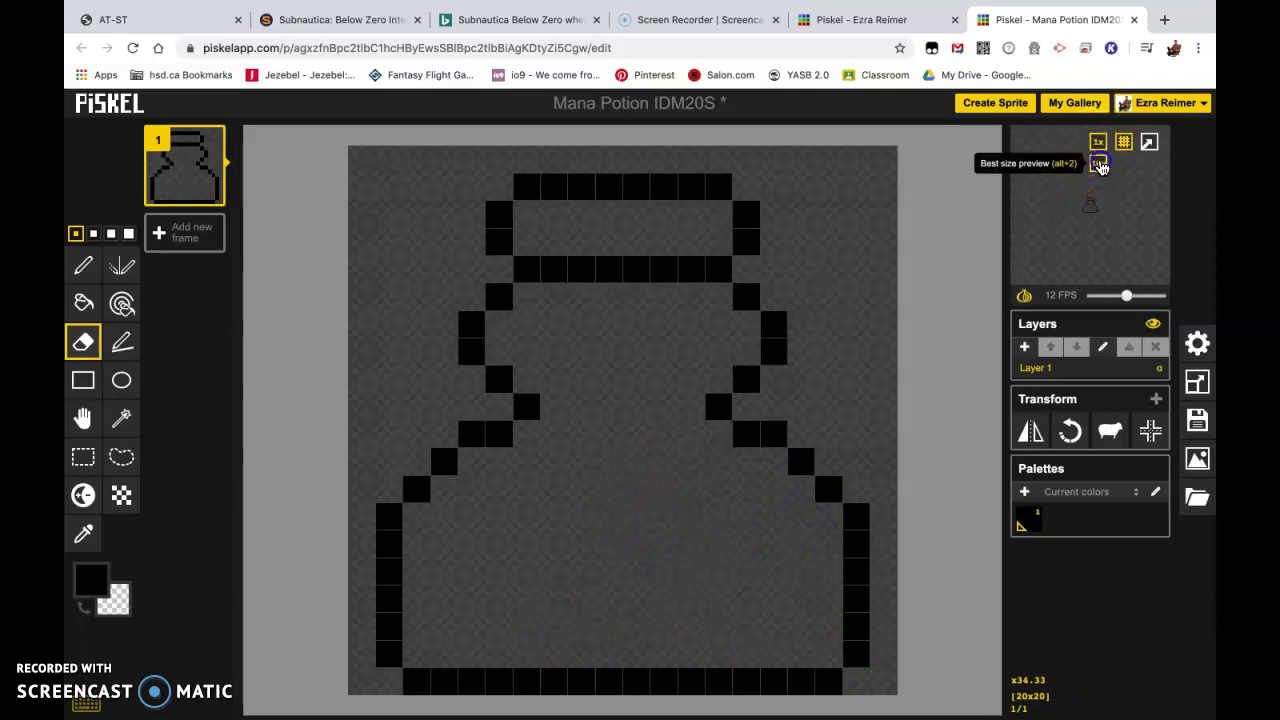
Set the animation preview to Best size to show the full bottle outline
click(1098, 148)
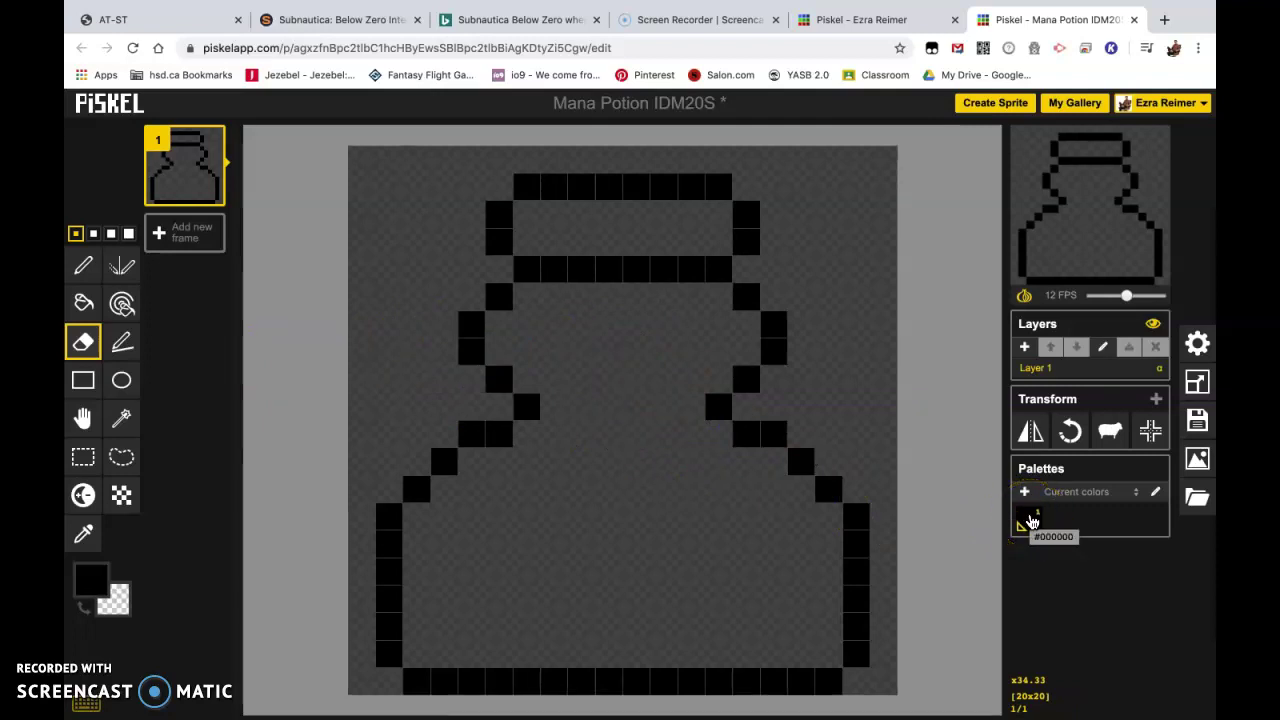
drag(690, 588, 268, 560)
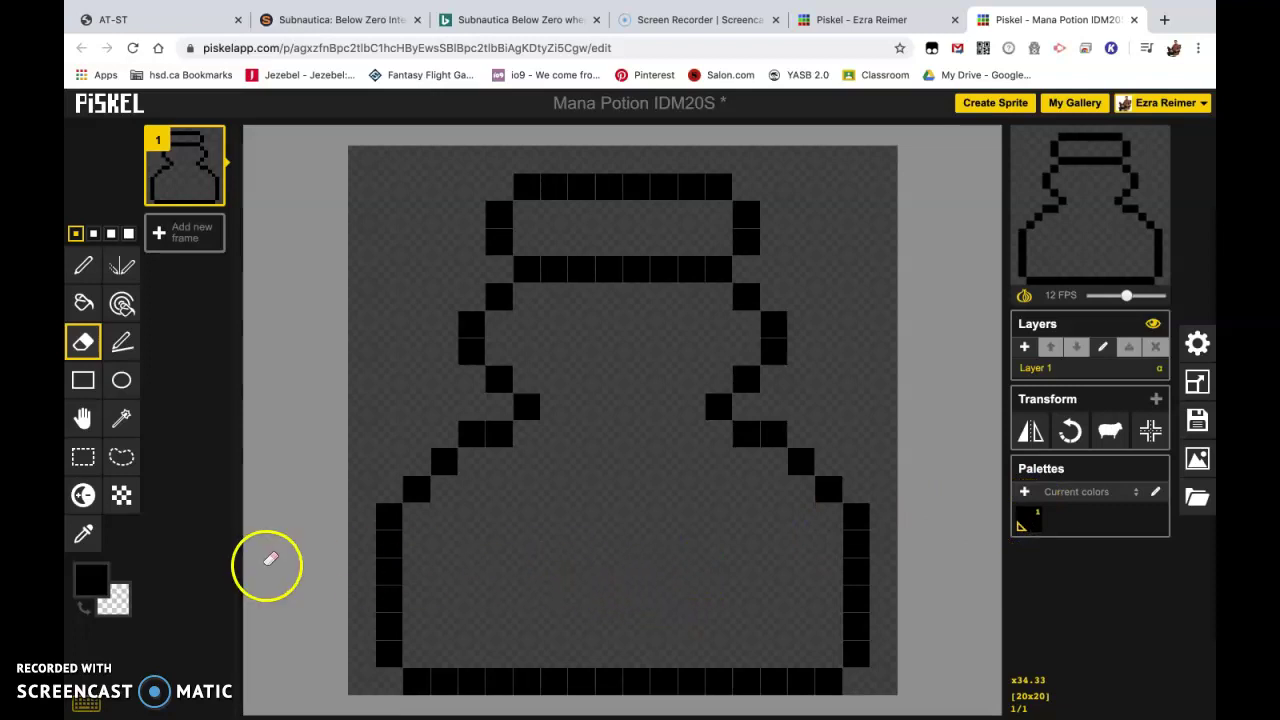
Pick light blue #9cffff and bucket-fill the bottle interior below the cork
click(86, 581)
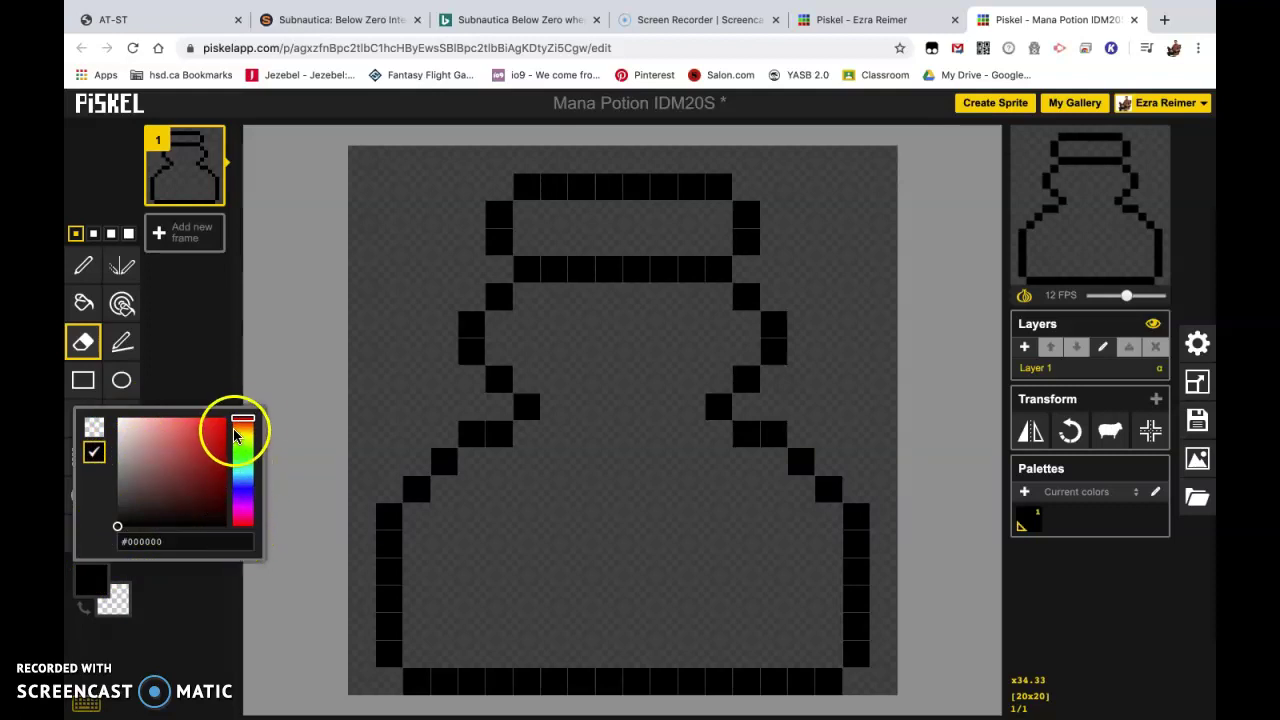
drag(248, 424, 251, 482)
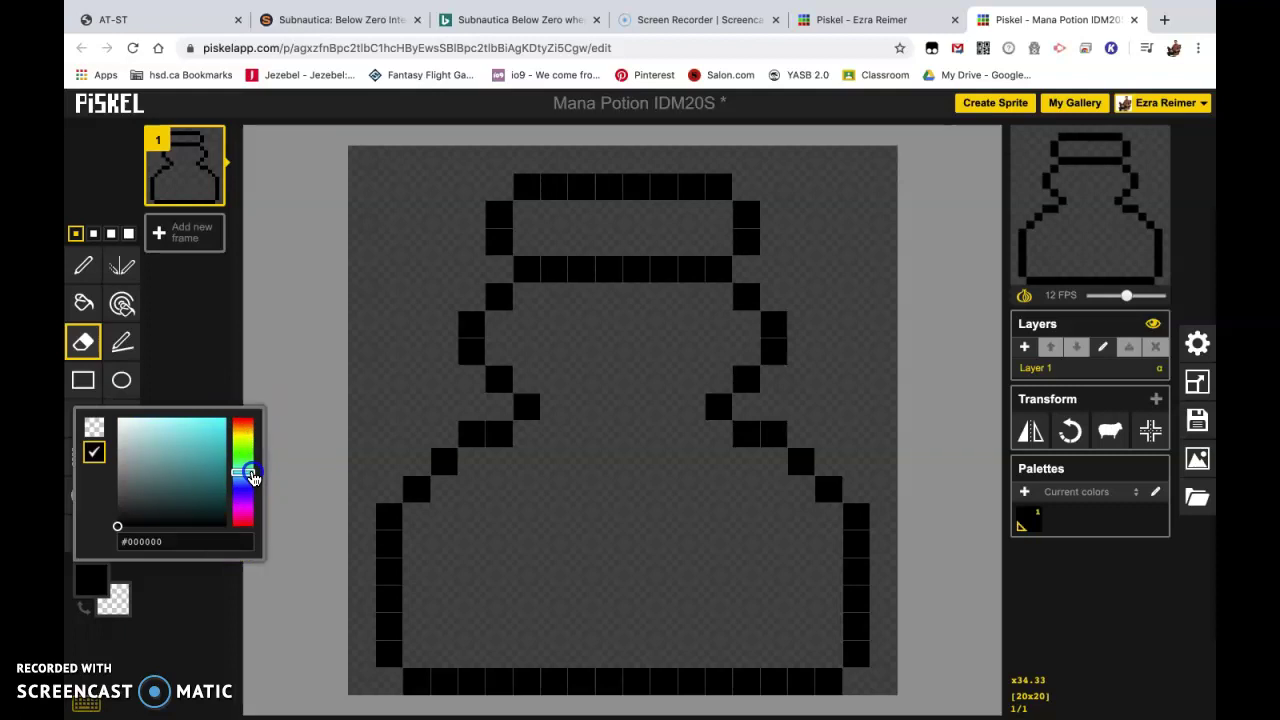
mouse_move(120, 523)
mouse_down()
mouse_move(185, 436)
mouse_move(188, 417)
mouse_move(154, 414)
mouse_up()
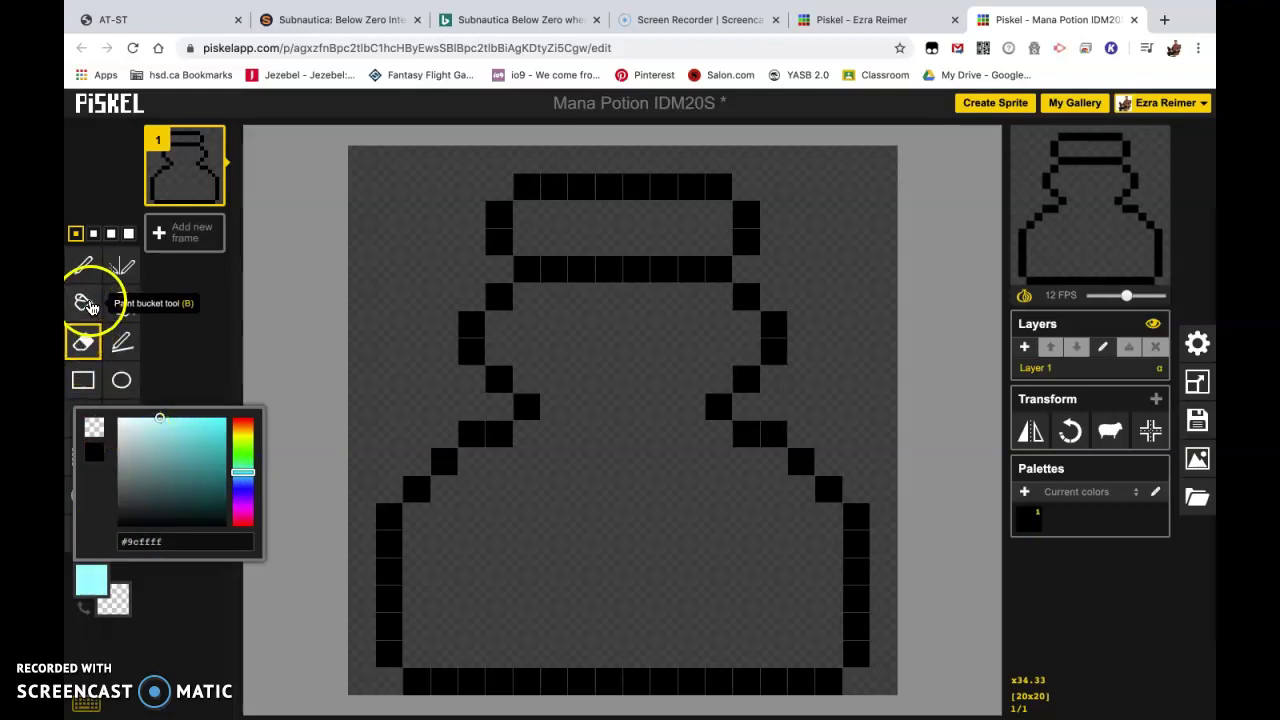
click(83, 305)
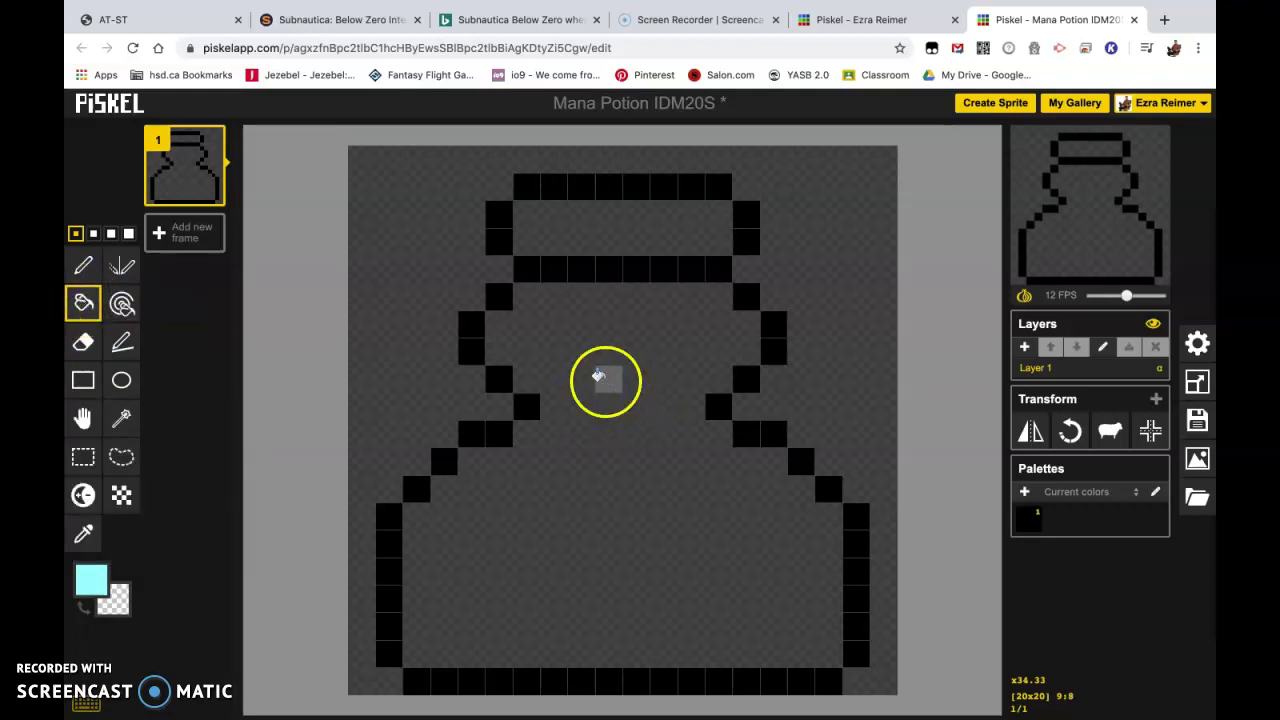
click(604, 364)
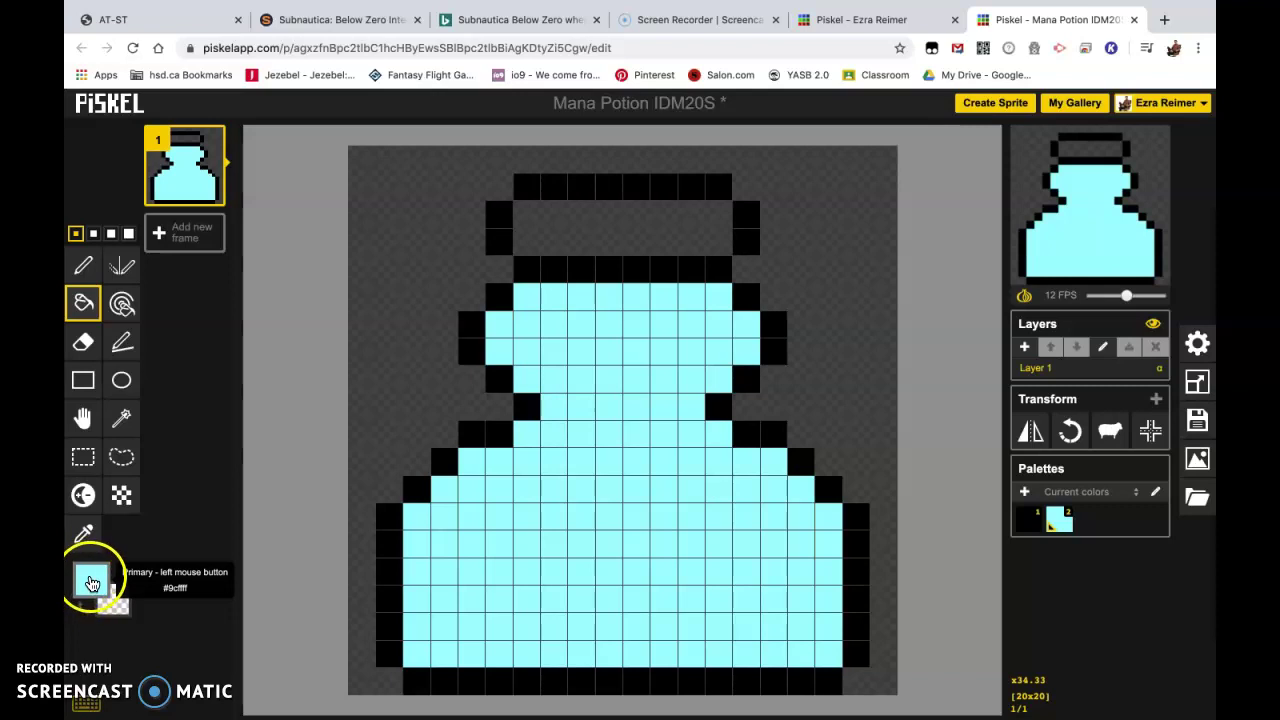
Pick a darker teal and shade the glass's top row and left shoulder
click(93, 587)
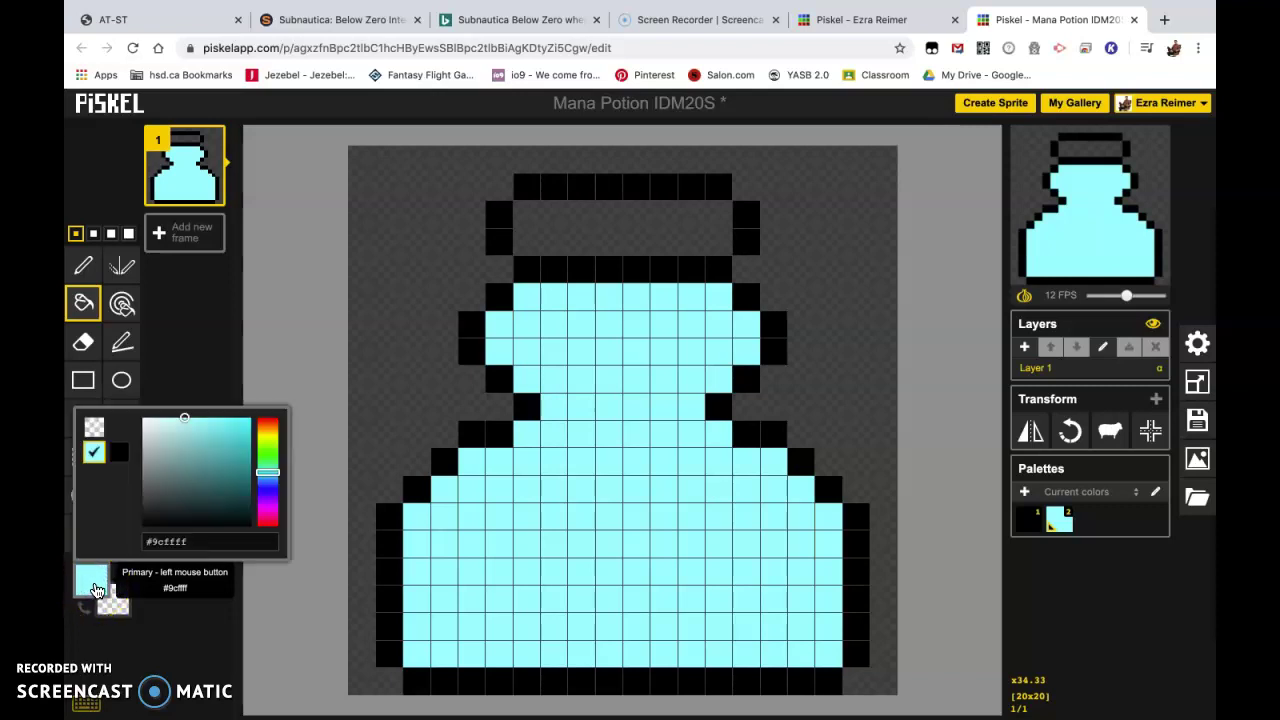
drag(189, 421, 185, 445)
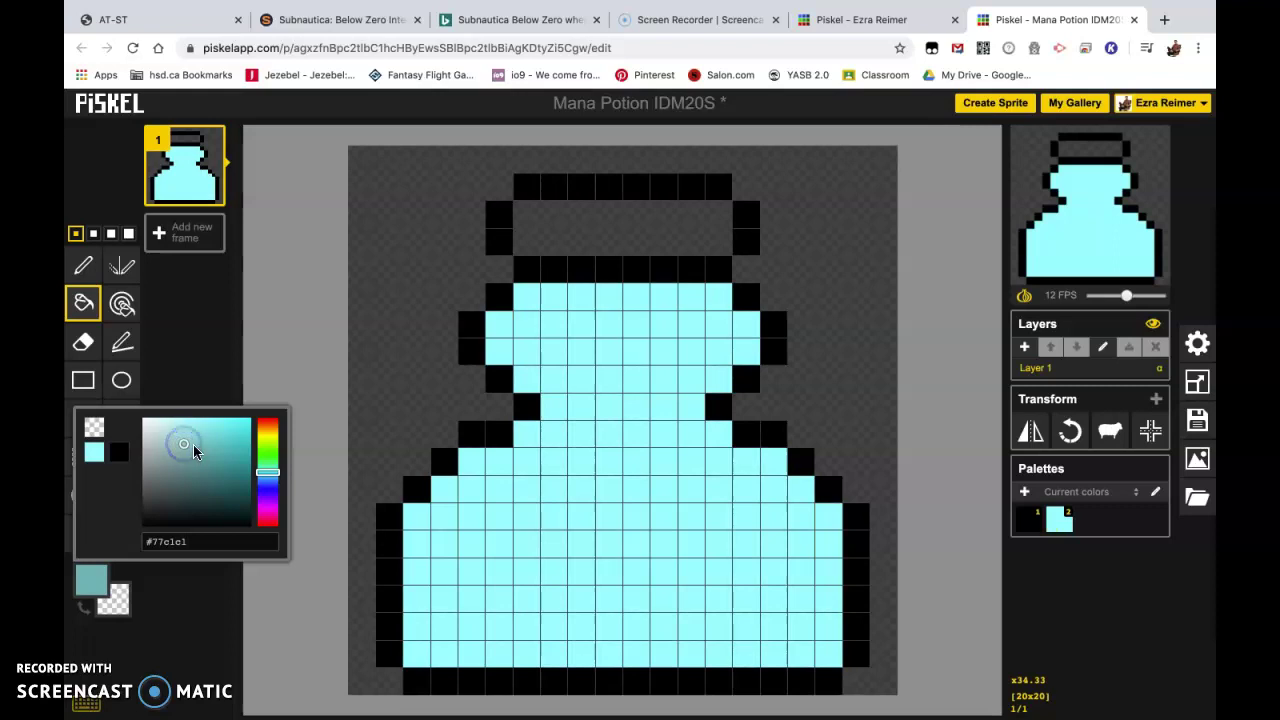
click(83, 266)
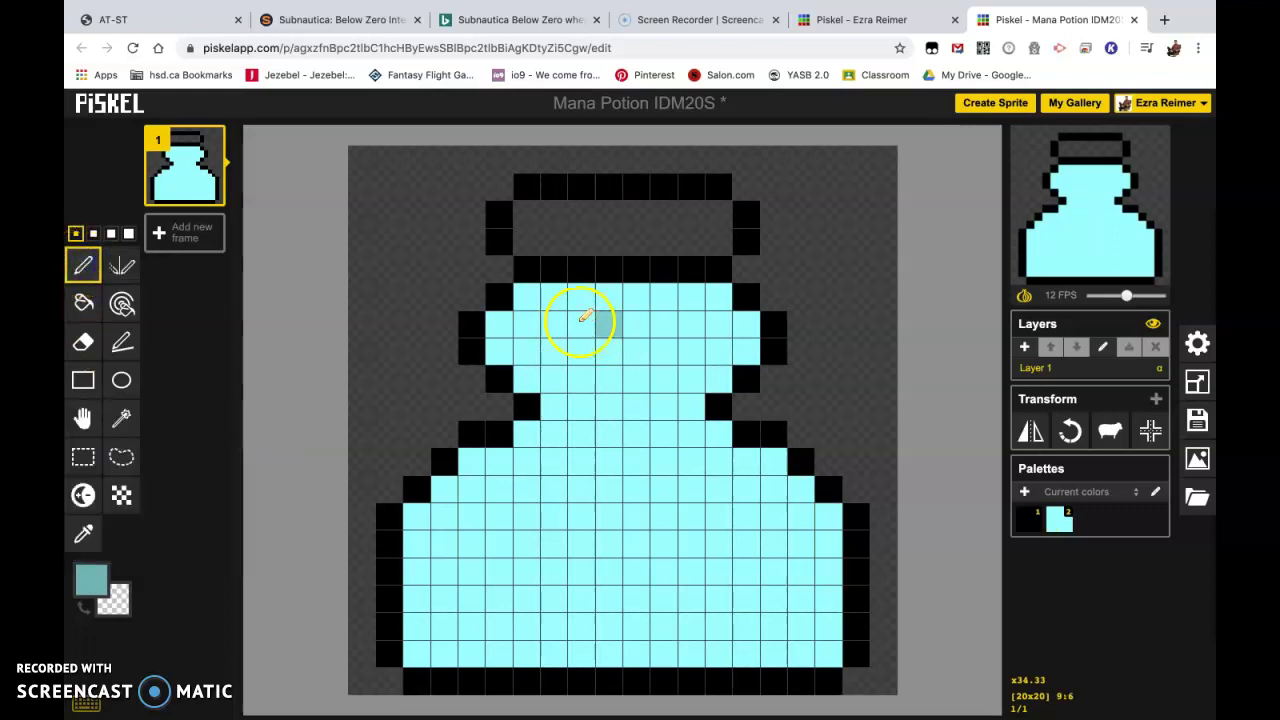
mouse_move(718, 298)
mouse_down()
mouse_move(544, 300)
mouse_move(505, 322)
mouse_move(505, 350)
mouse_move(583, 410)
mouse_move(557, 408)
mouse_move(670, 408)
mouse_up()
drag(518, 432, 523, 437)
click(470, 462)
click(442, 505)
key(ctrl+z)
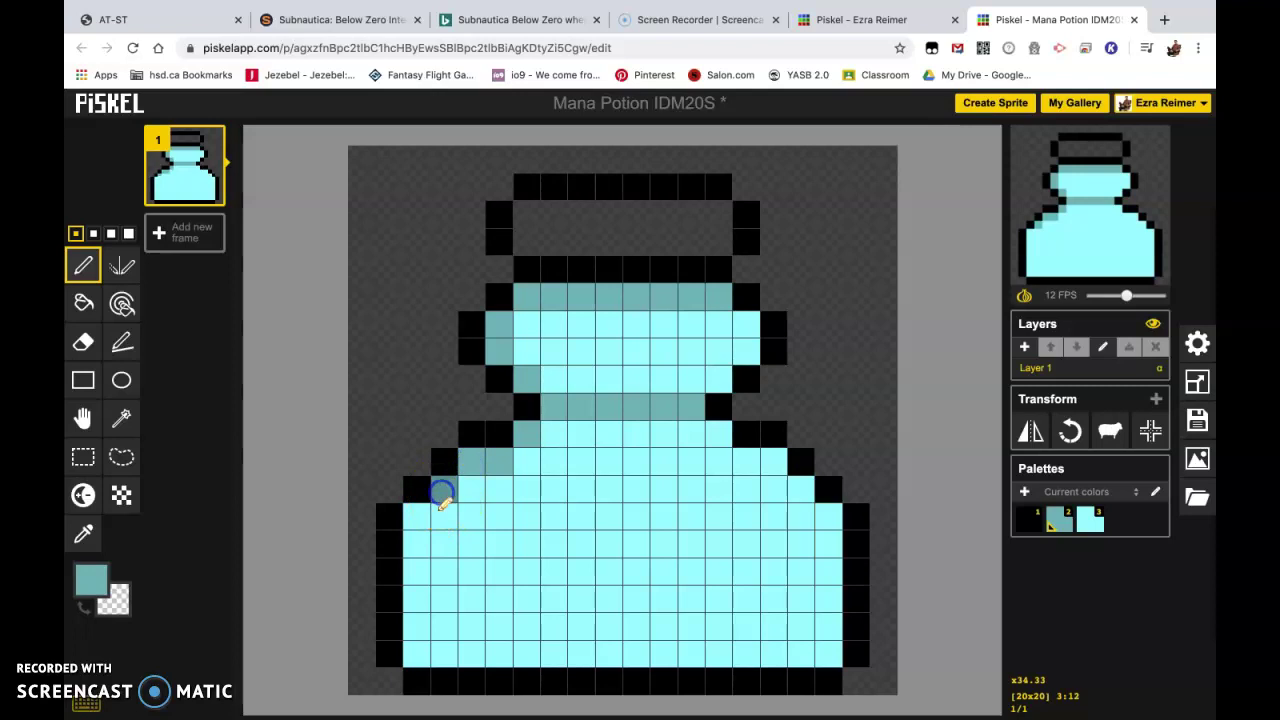
Shade the left side, bottom corners and inside the neck's right outline in teal
mouse_move(440, 500)
mouse_down()
mouse_move(410, 523)
mouse_move(422, 636)
mouse_move(571, 654)
mouse_move(828, 652)
mouse_up()
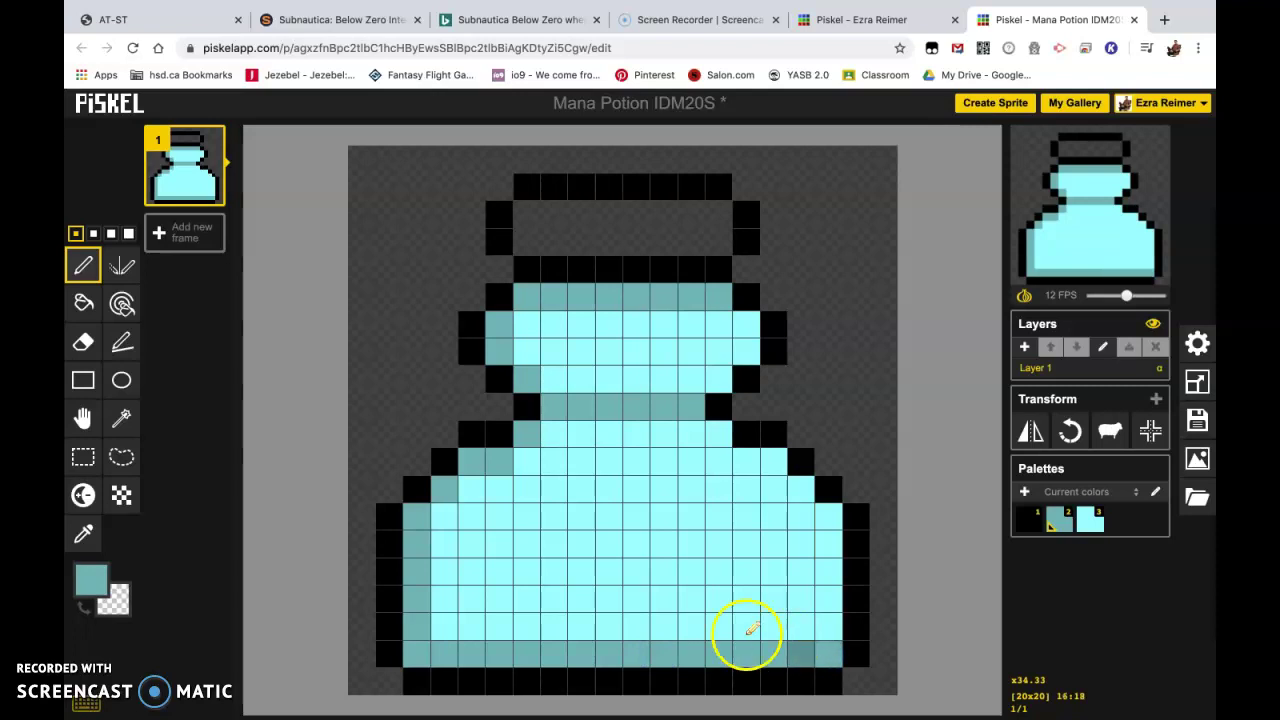
click(450, 627)
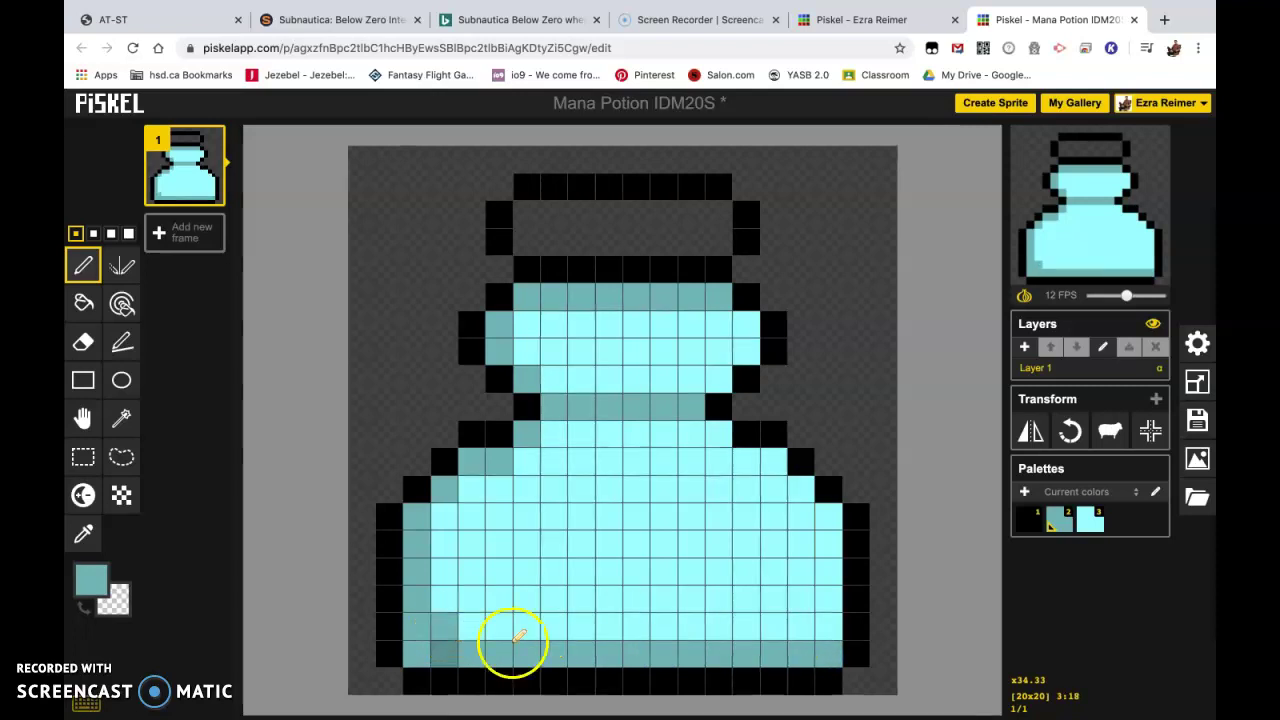
click(830, 627)
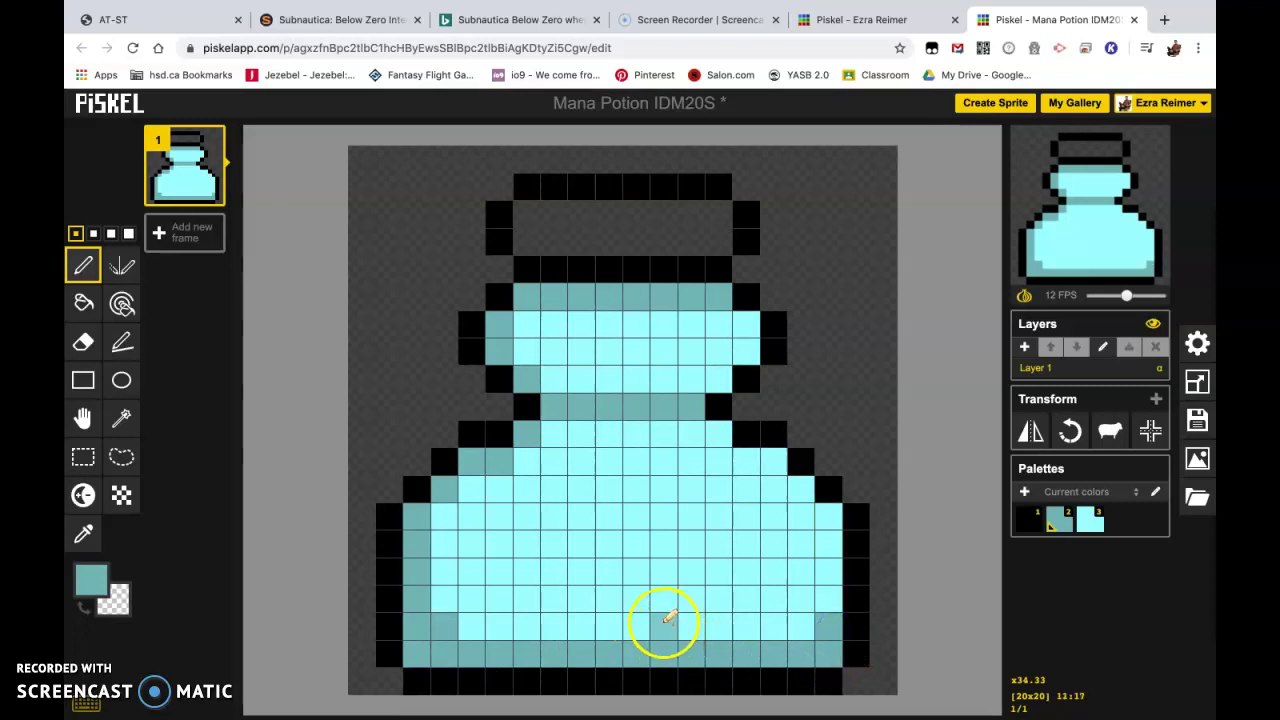
click(725, 380)
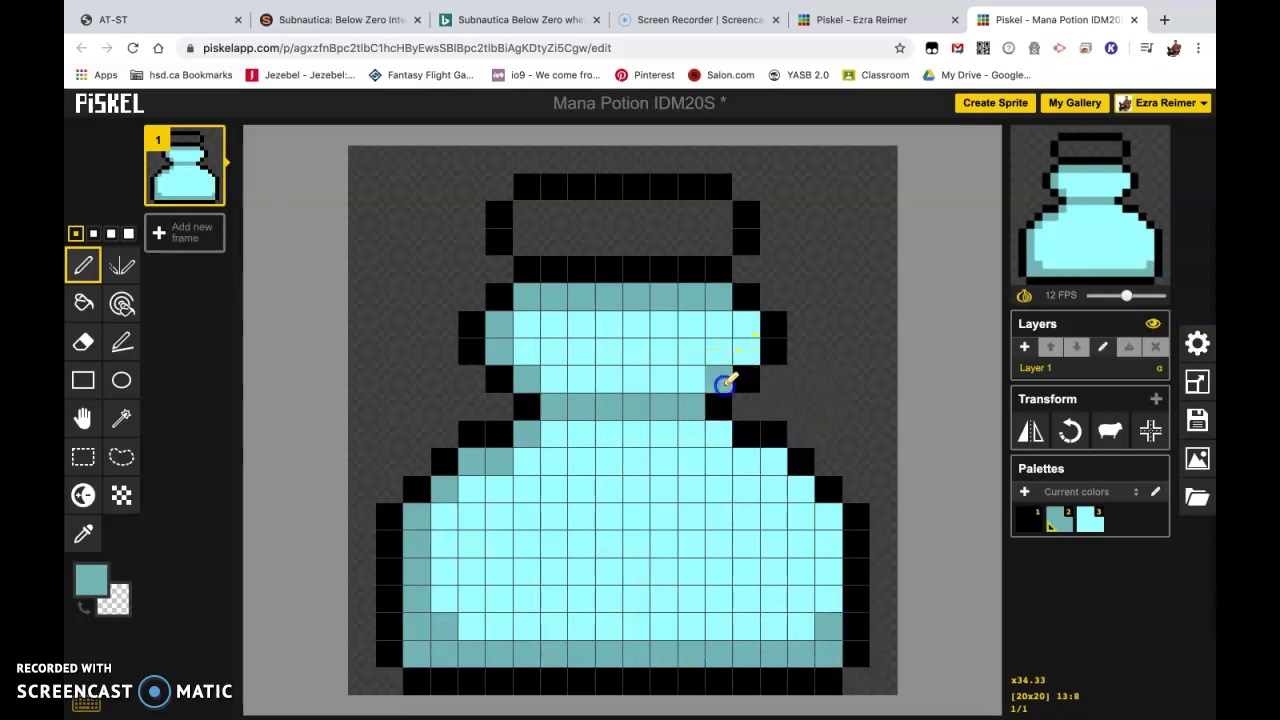
Repaint the two bottom-corner shading pixels back to light cyan
click(1094, 524)
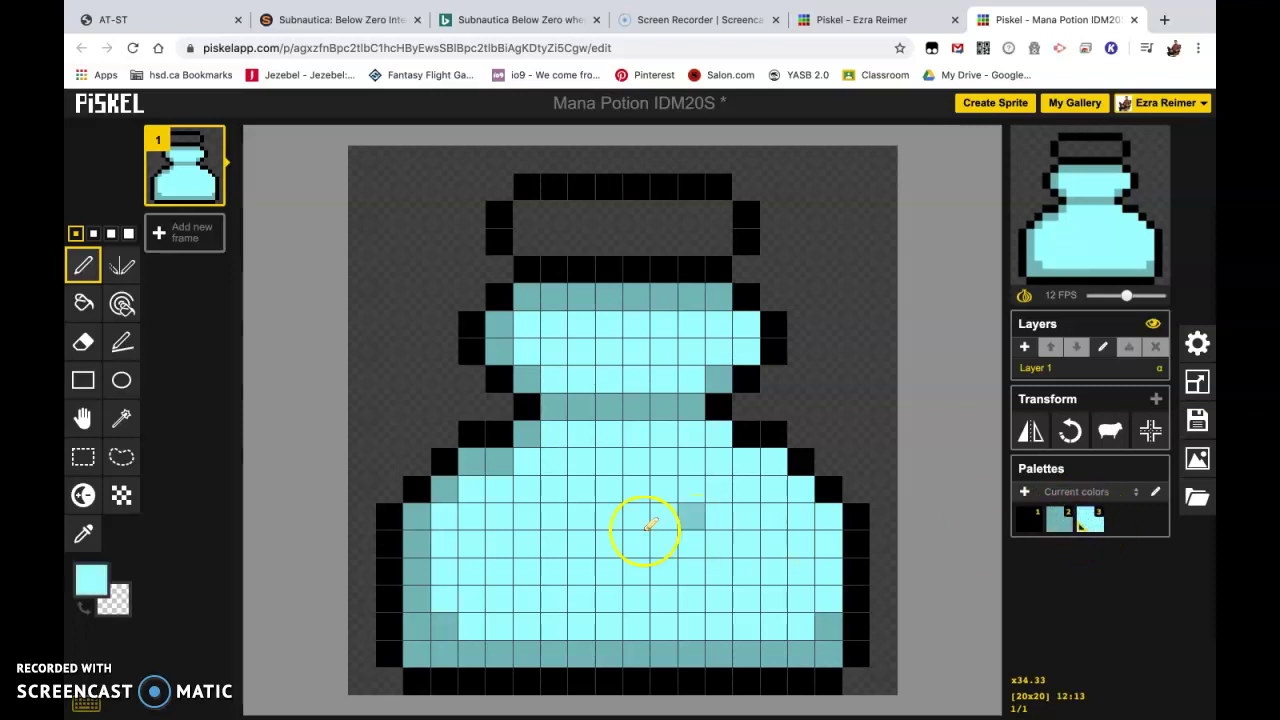
click(446, 625)
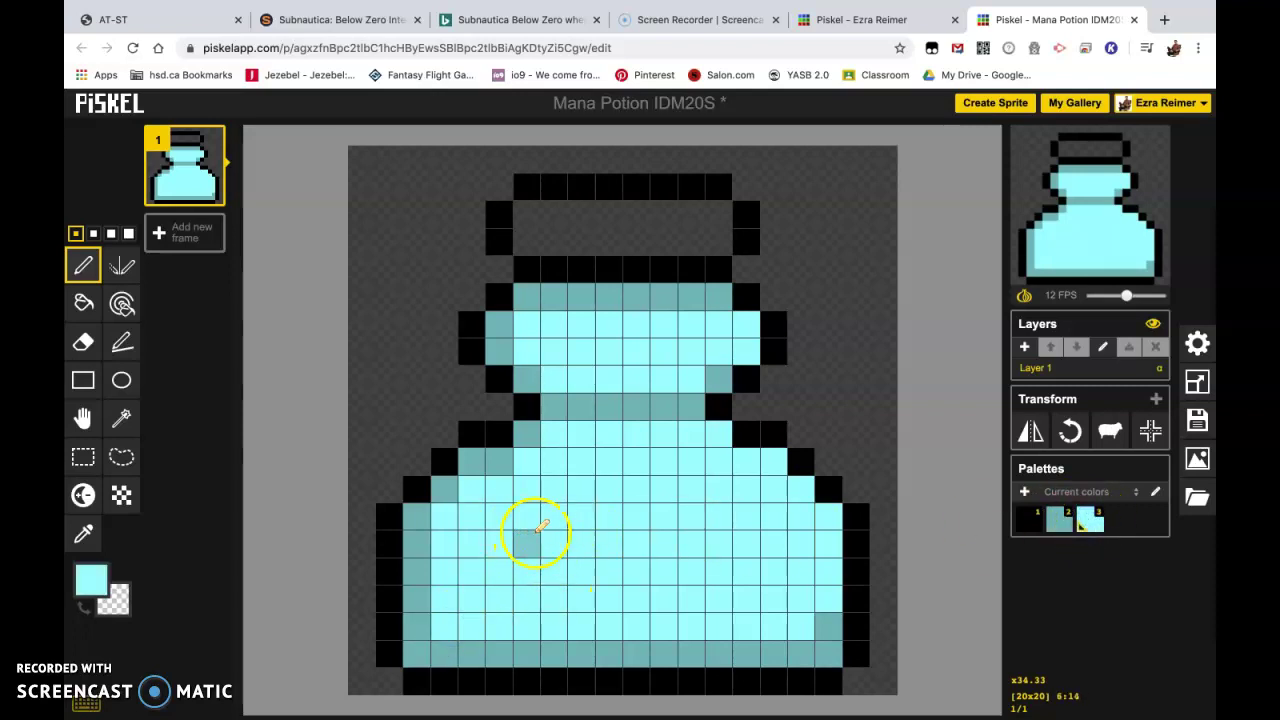
click(822, 622)
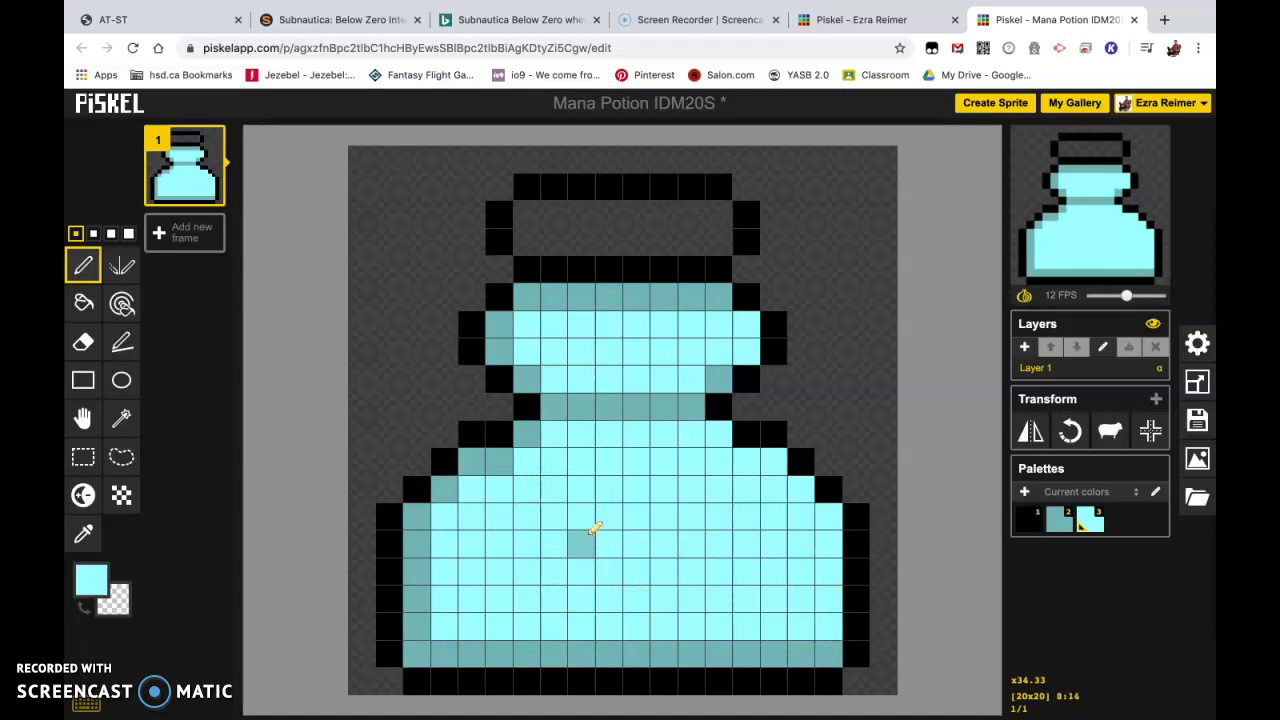
drag(572, 216, 617, 208)
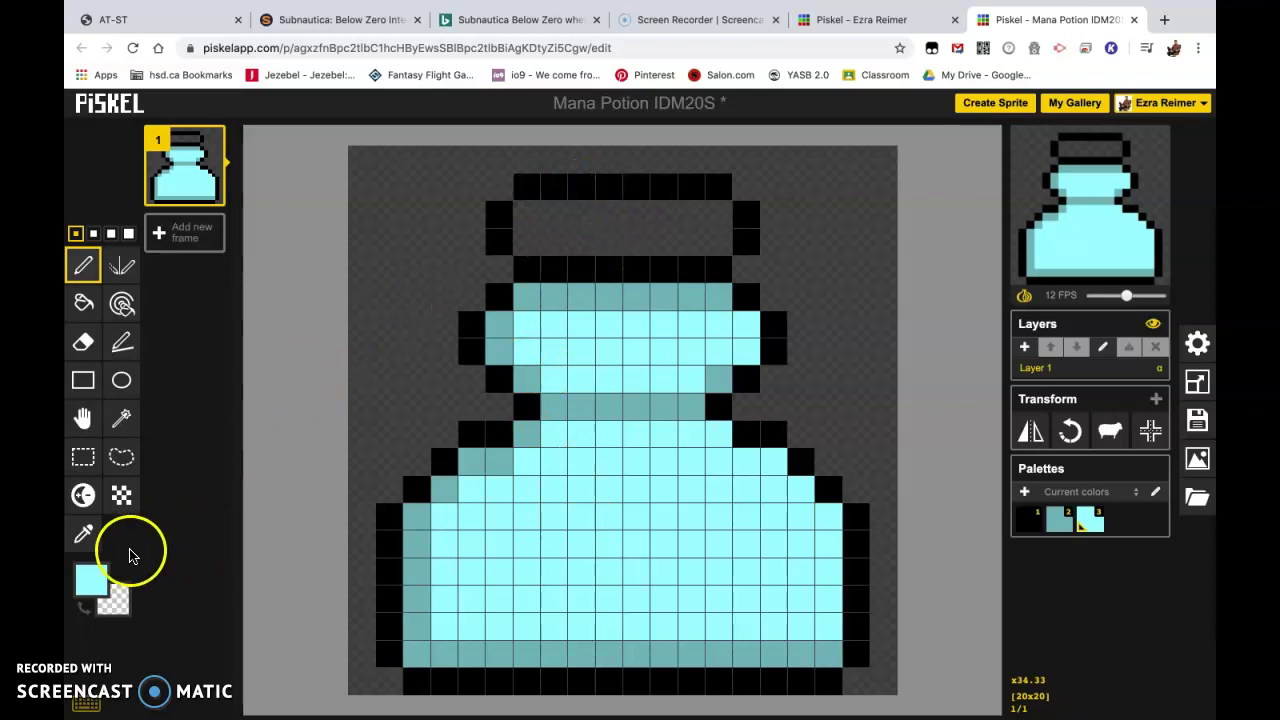
Pick tan #c5b278 and bucket-fill the empty cork band
click(90, 580)
drag(271, 482, 276, 431)
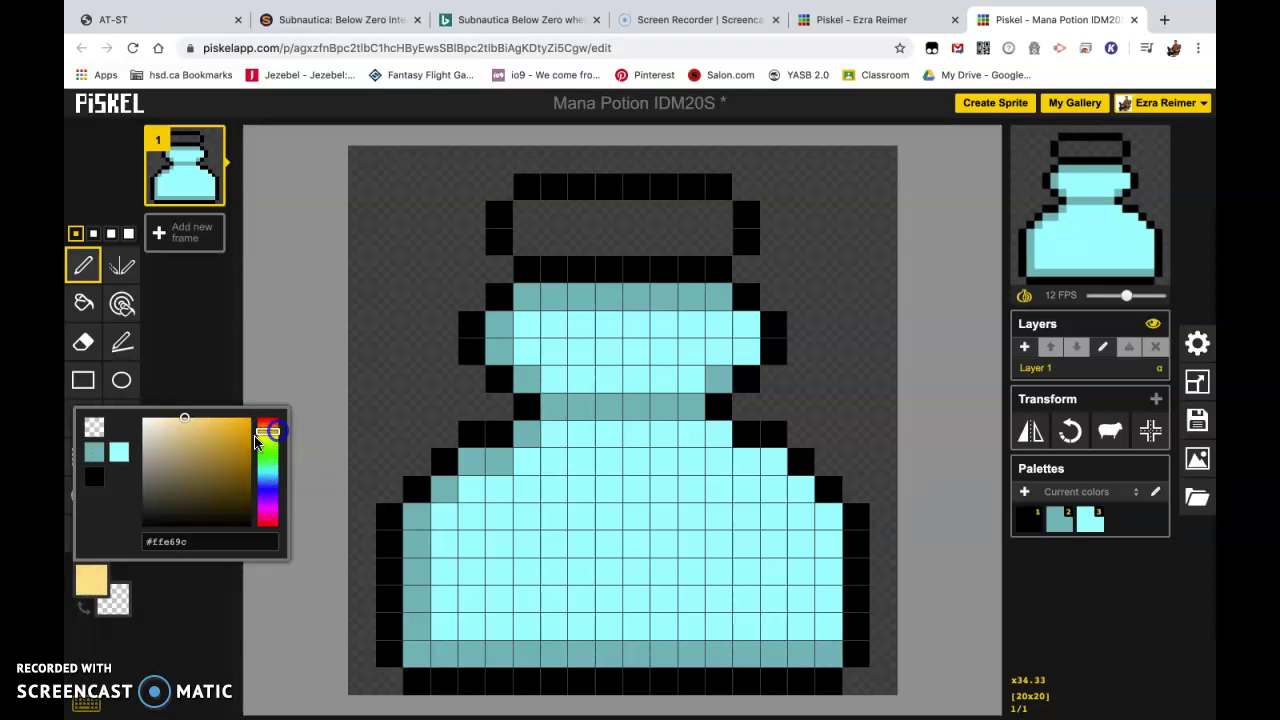
mouse_move(195, 432)
mouse_down()
mouse_move(207, 455)
mouse_move(187, 461)
mouse_move(177, 444)
mouse_up()
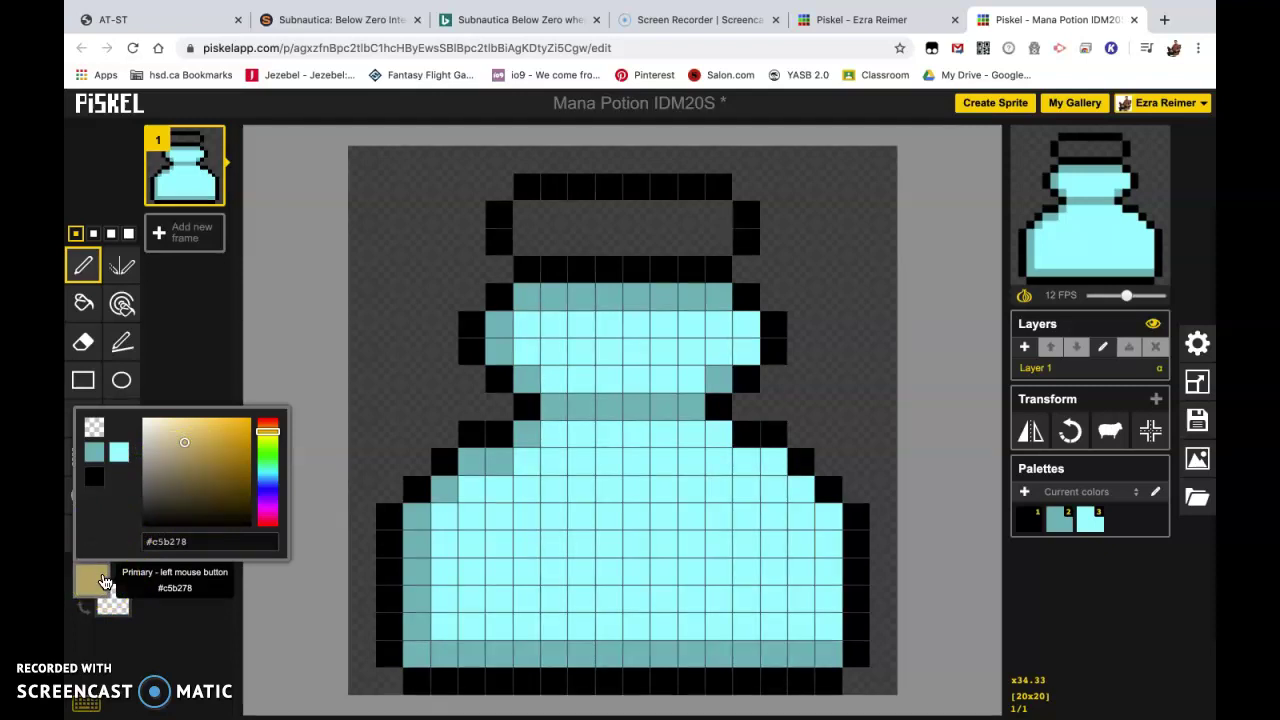
click(84, 305)
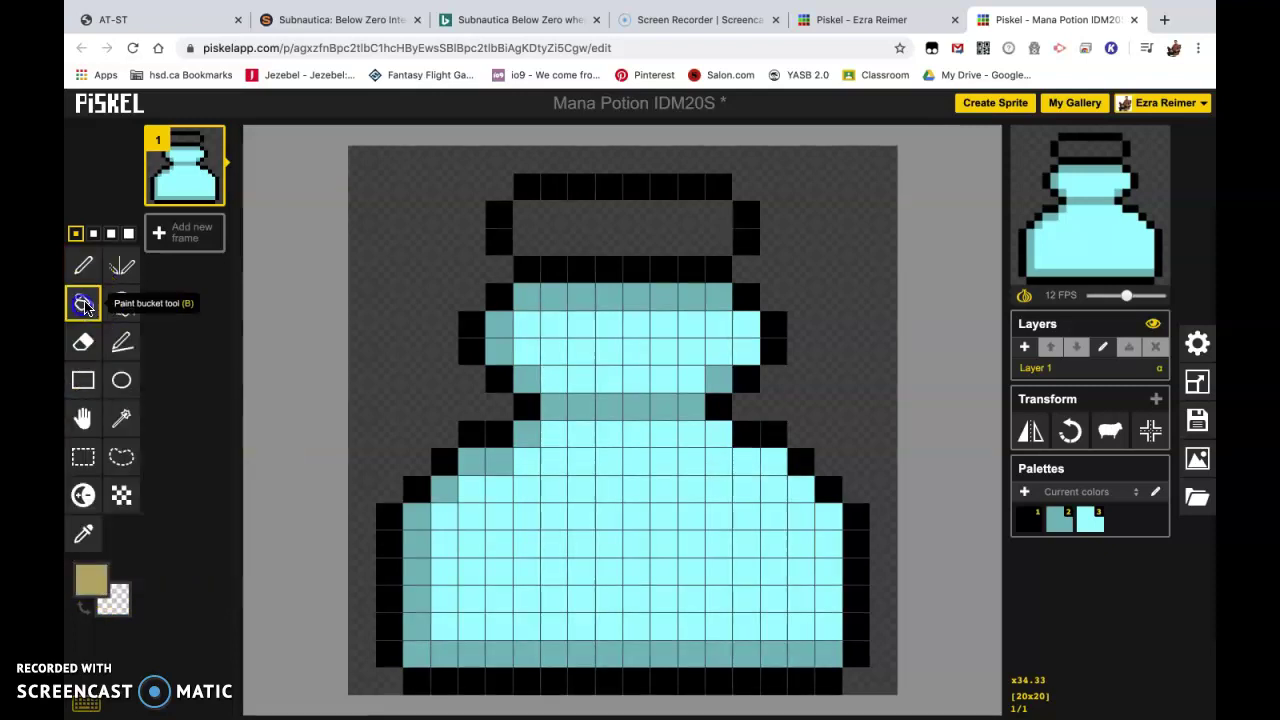
click(619, 228)
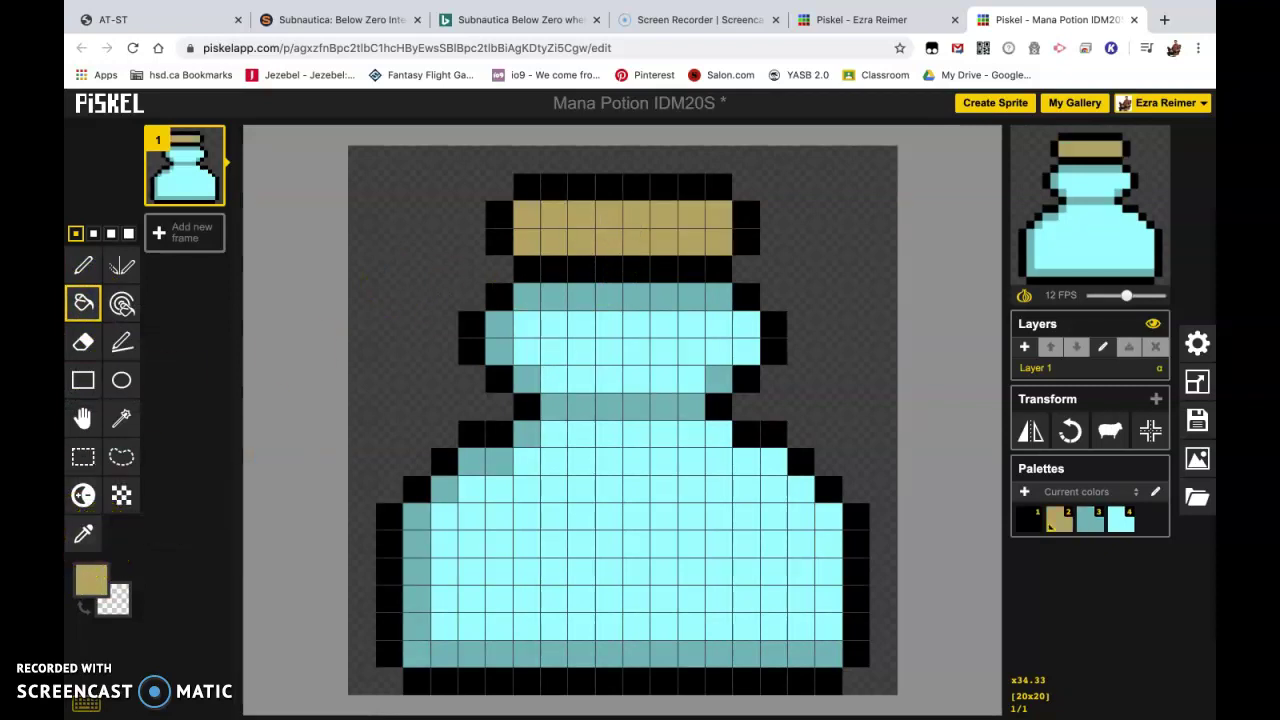
Darken the colour to #857953 and paint the cork's left and right end pixels
click(90, 579)
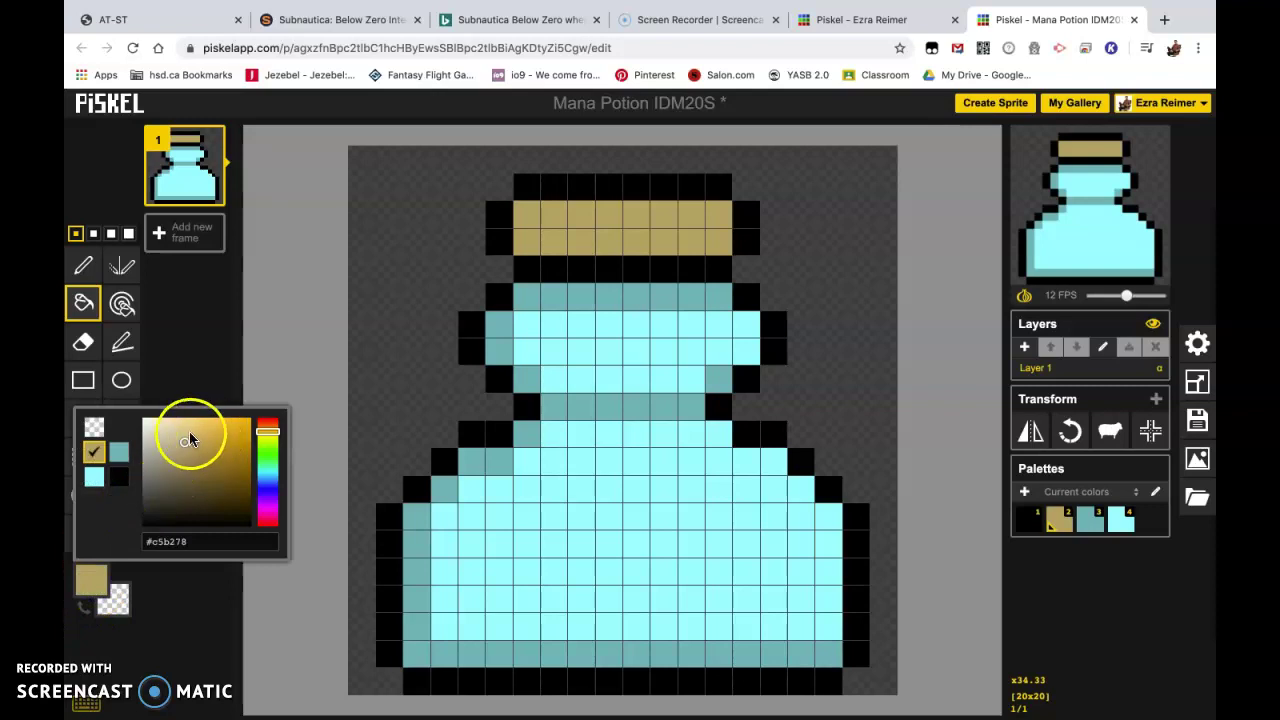
drag(185, 448, 183, 474)
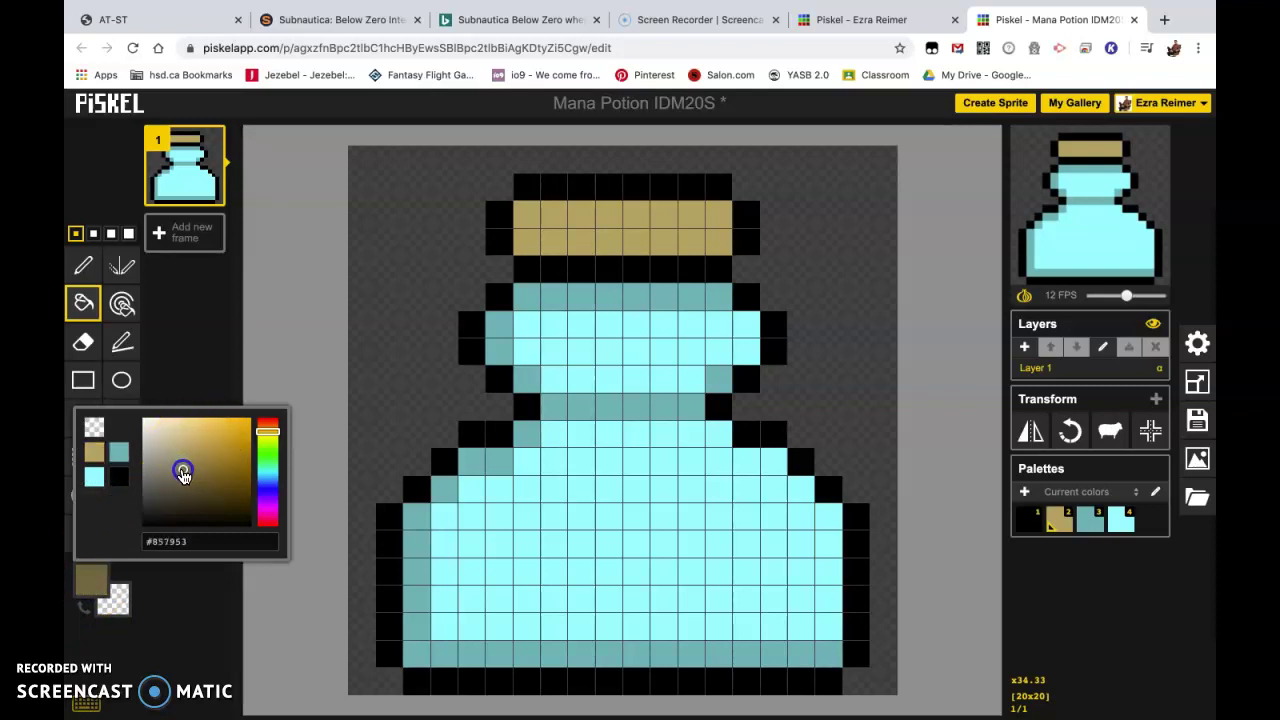
click(84, 266)
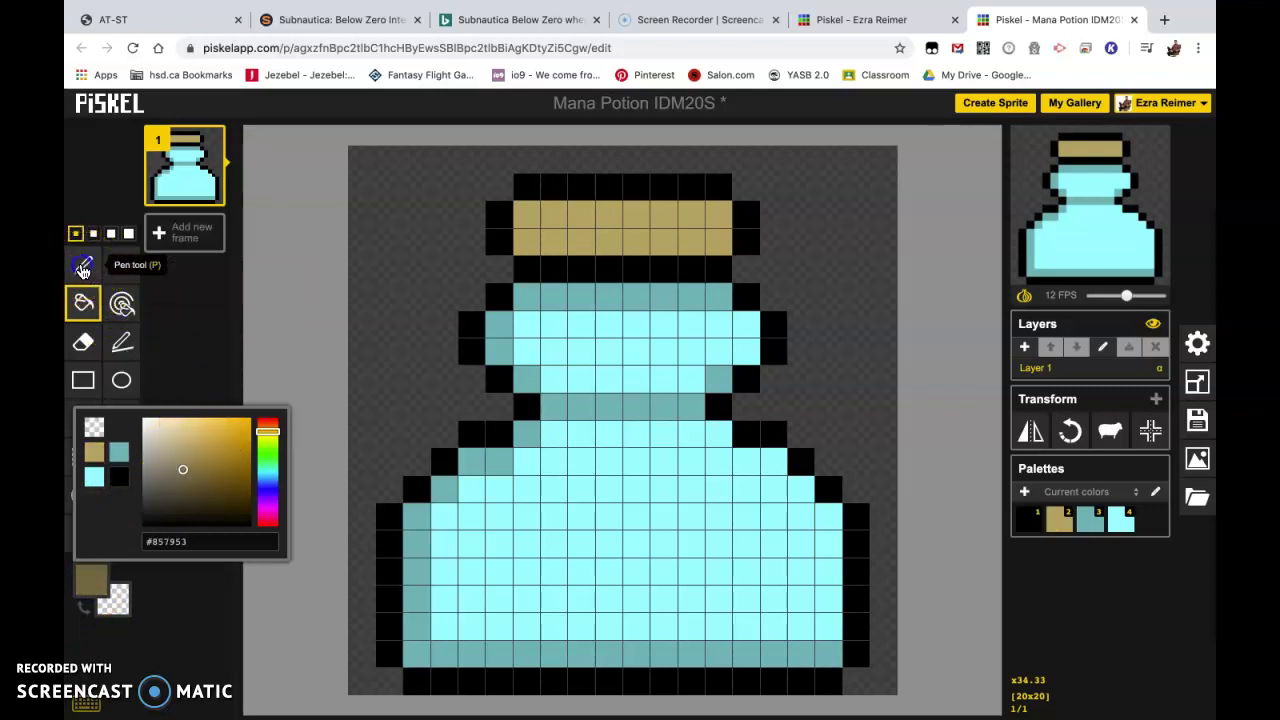
click(528, 216)
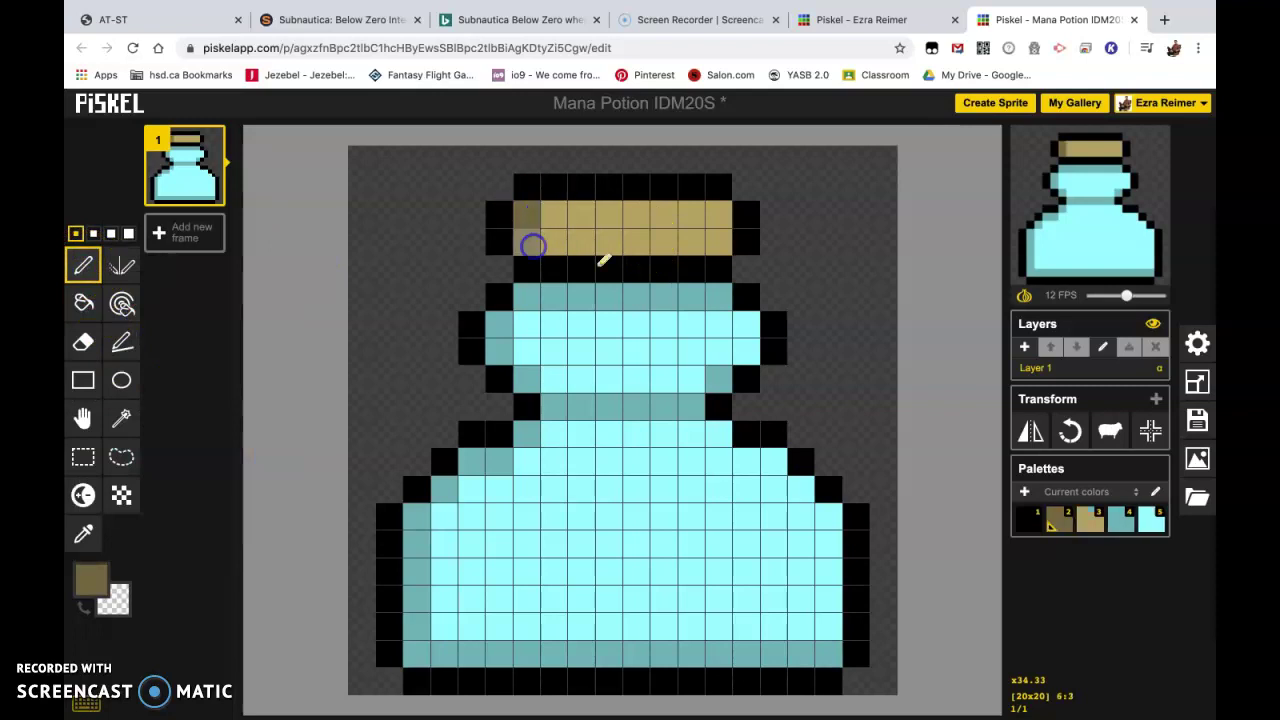
click(718, 214)
click(721, 240)
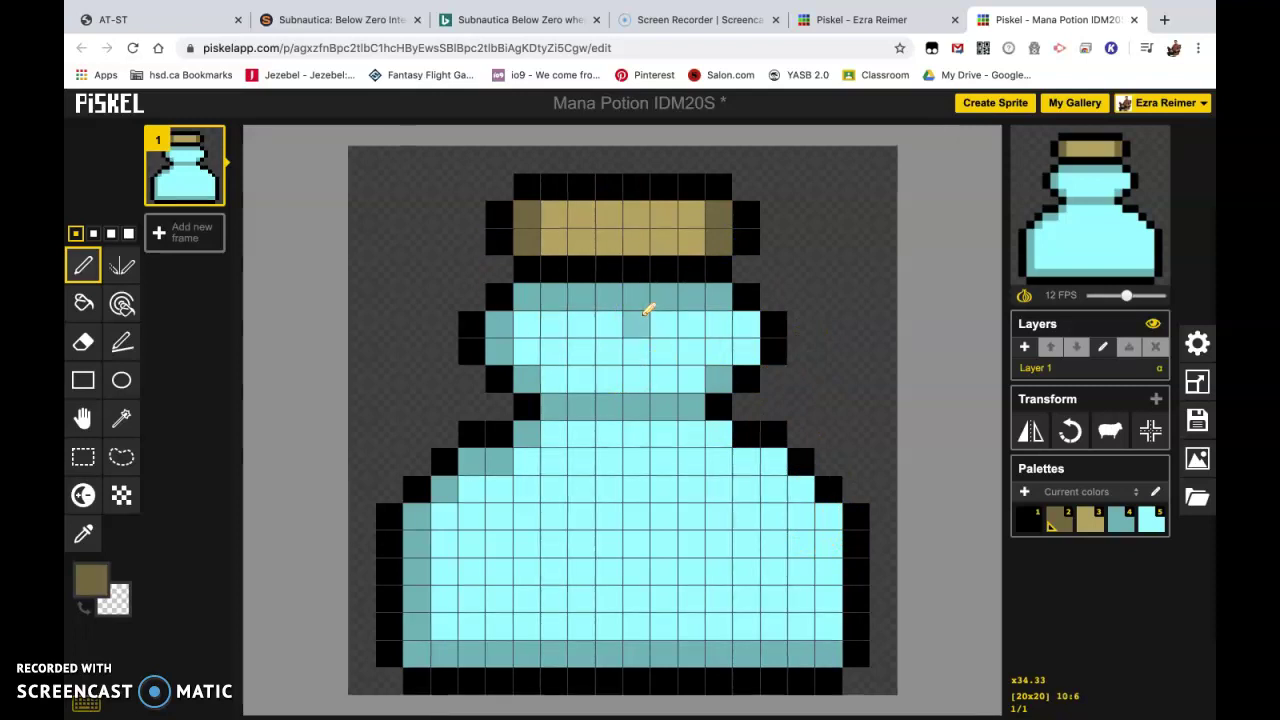
click(959, 369)
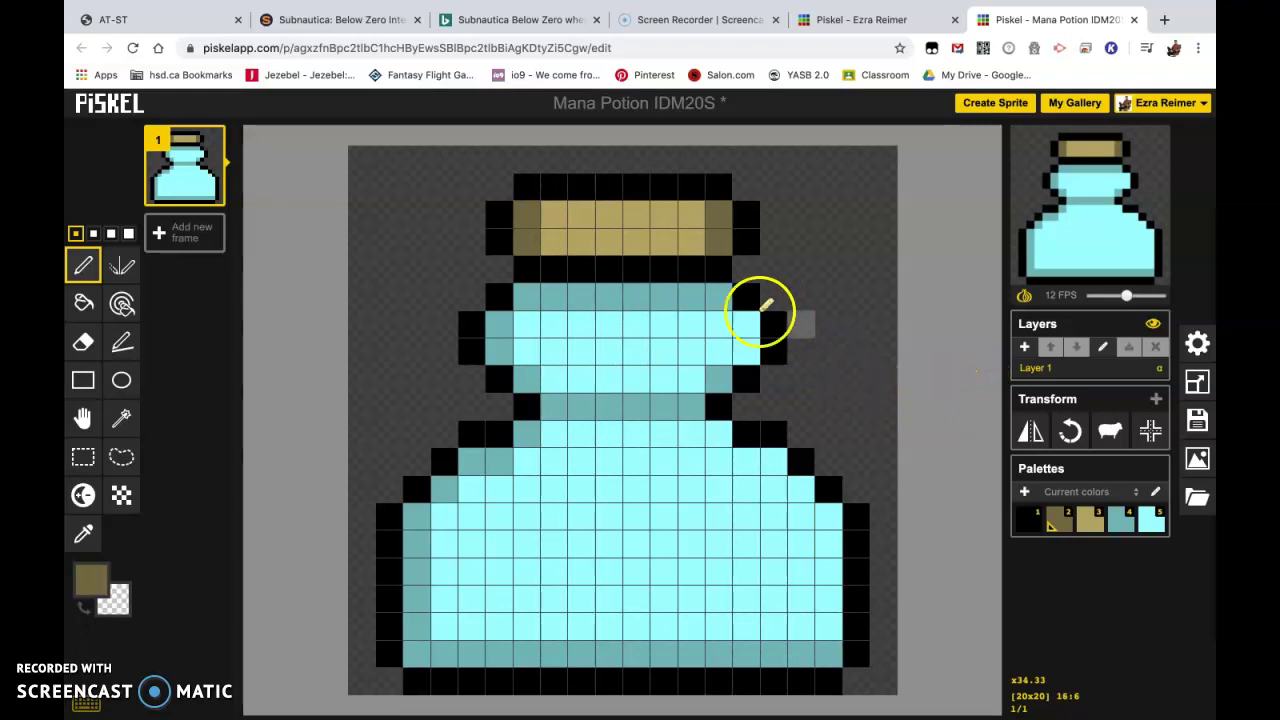
Rename the layer 'Layer 1' to 'Bottle' in the Layers panel
double_click(1041, 371)
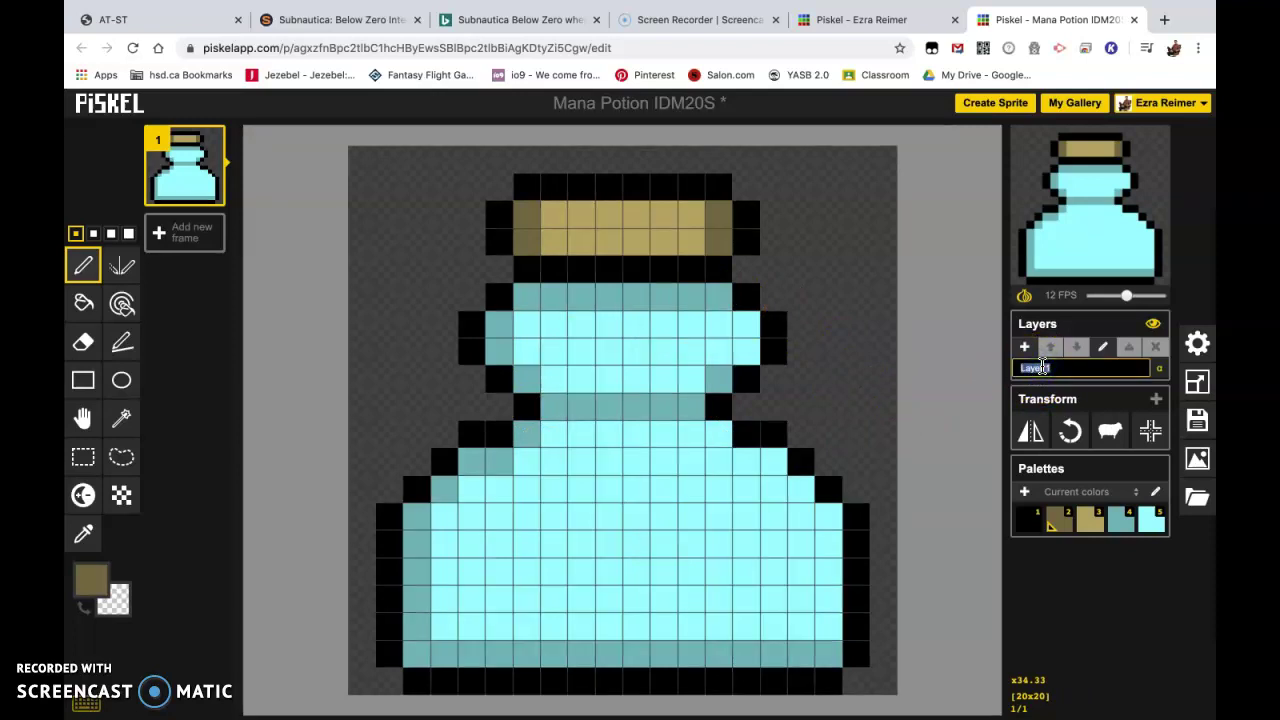
text(Bottle)
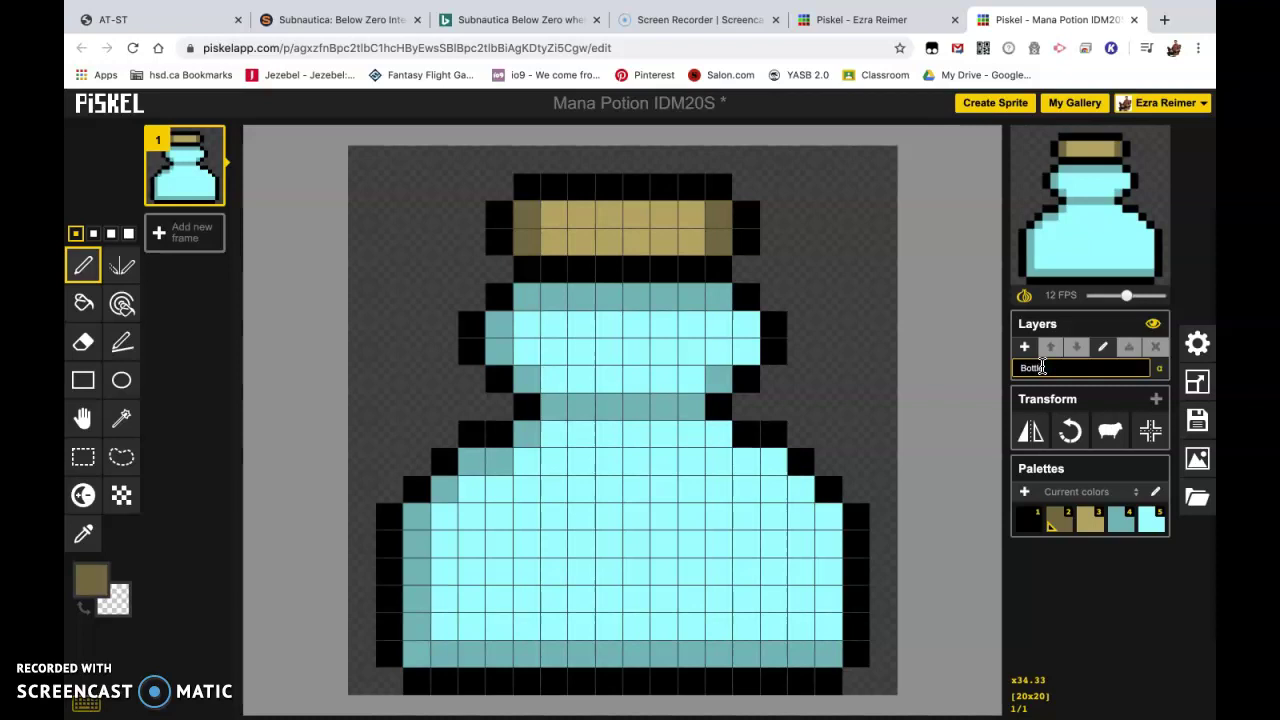
key(Return)
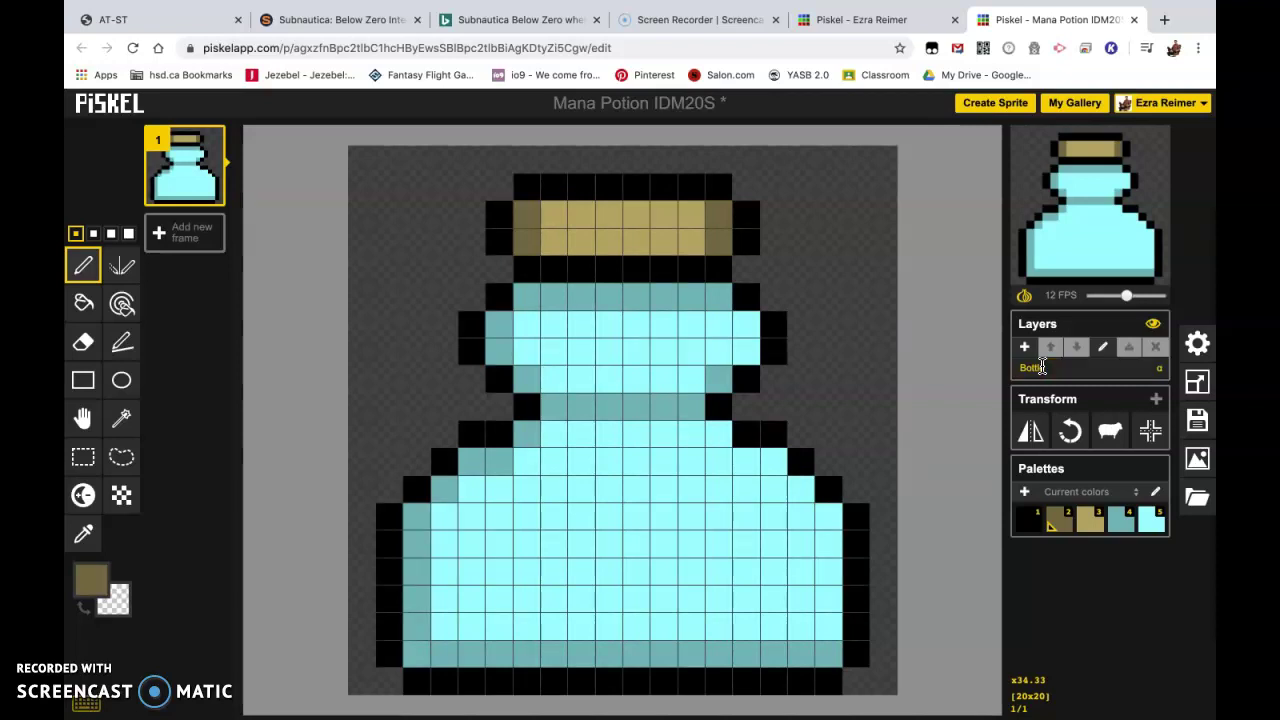